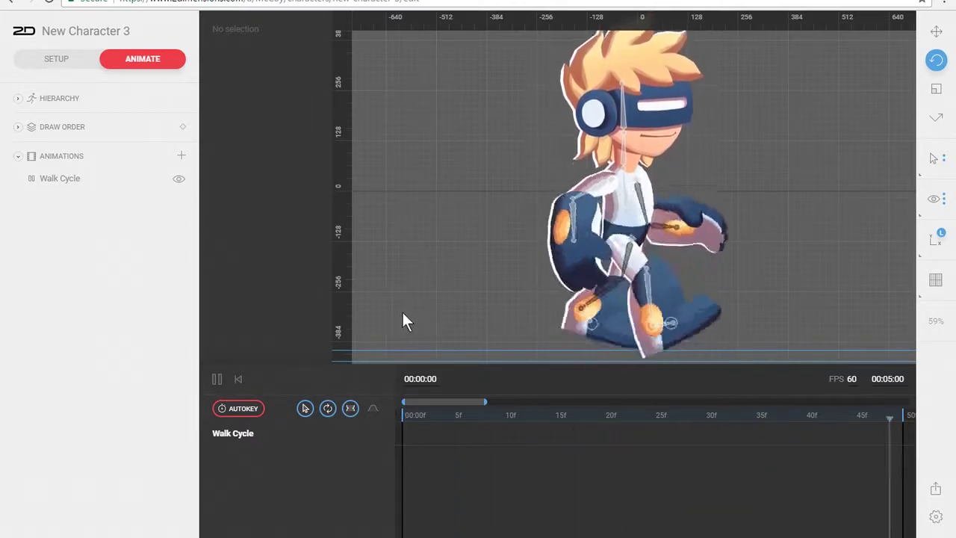
Stop the playback and copy the right arm bone's middle rotation keyframe to 00:00:21, four frames before it
click(218, 379)
click(238, 379)
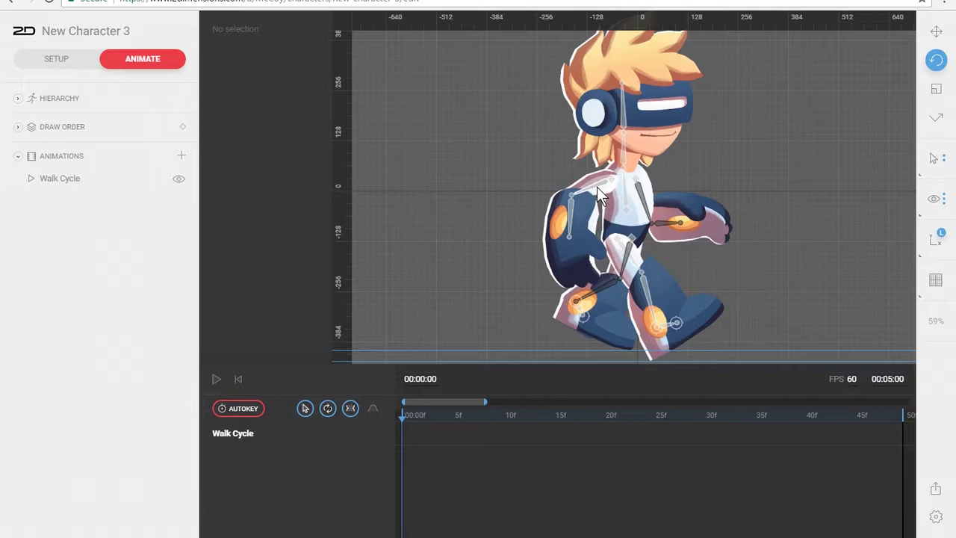
click(599, 197)
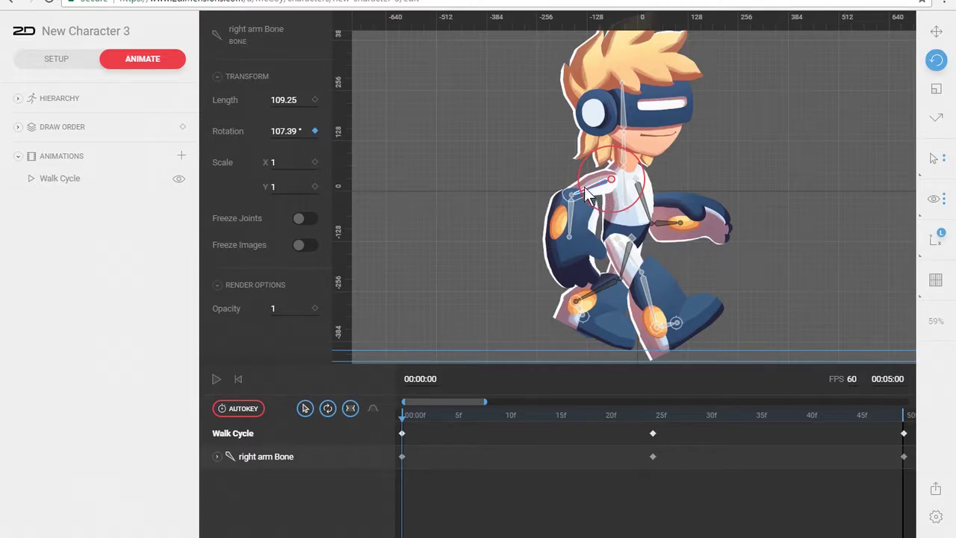
click(642, 414)
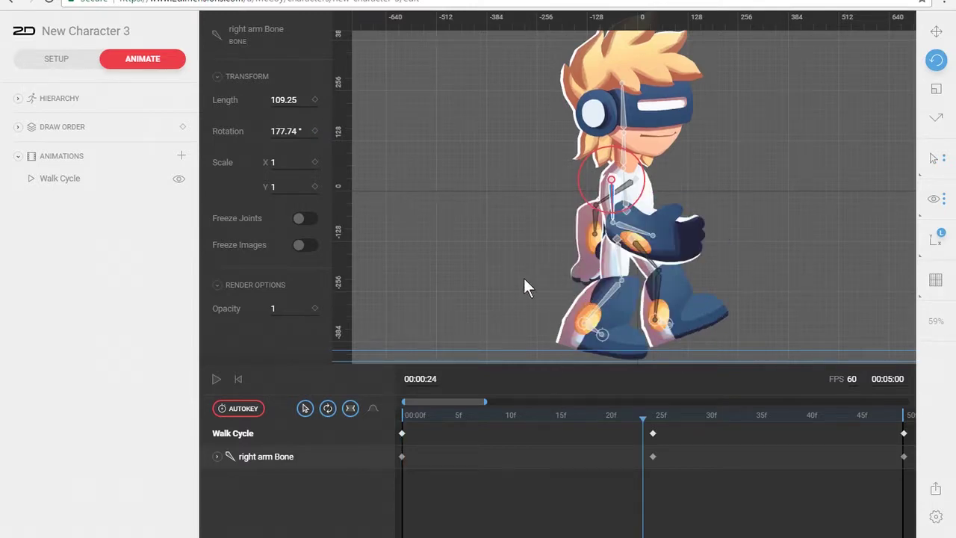
mouse_move(650, 417)
mouse_down()
mouse_move(579, 420)
mouse_move(653, 426)
mouse_move(463, 428)
mouse_move(815, 429)
mouse_move(589, 447)
mouse_move(592, 418)
mouse_move(691, 417)
mouse_move(655, 429)
mouse_move(656, 446)
mouse_up()
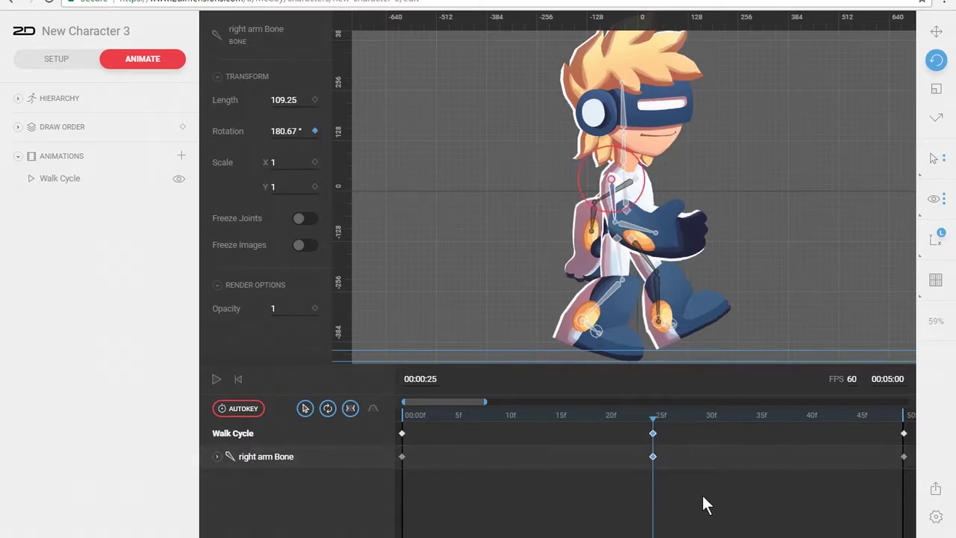
key(Left)
key(Left)
key(Left)
key(Left)
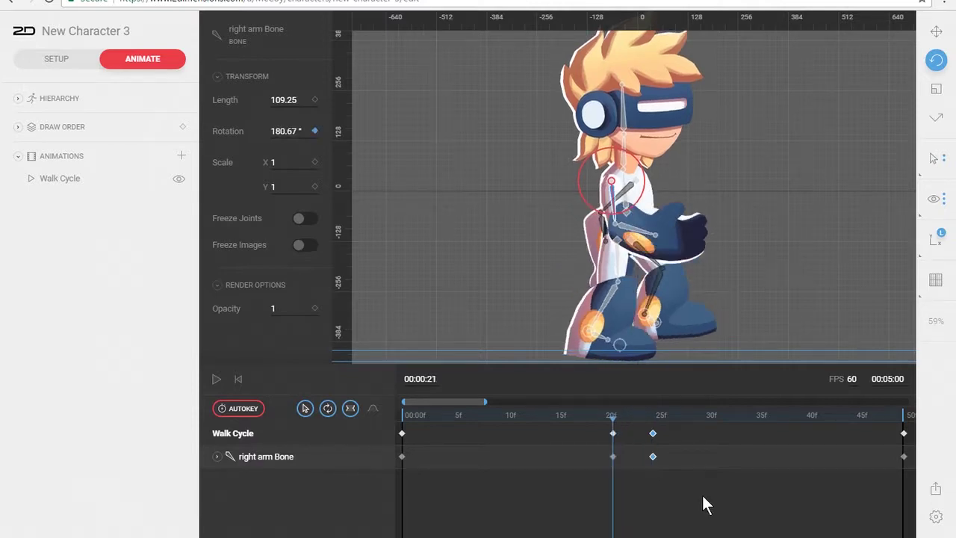
Paste the right arm bone's middle keyframe at 00:00:29, four frames after the original
click(656, 416)
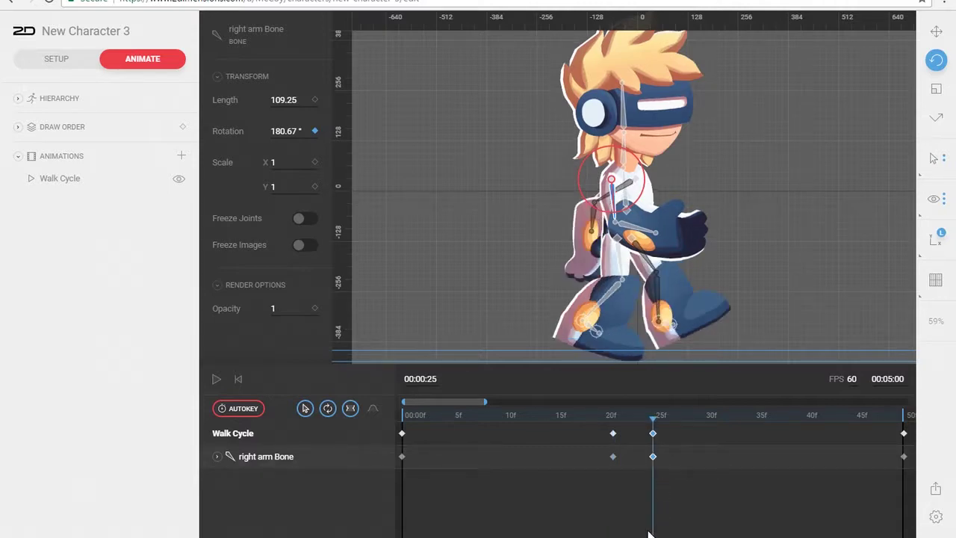
key(Right)
key(Right)
key(Right)
key(Right)
key(ctrl+v)
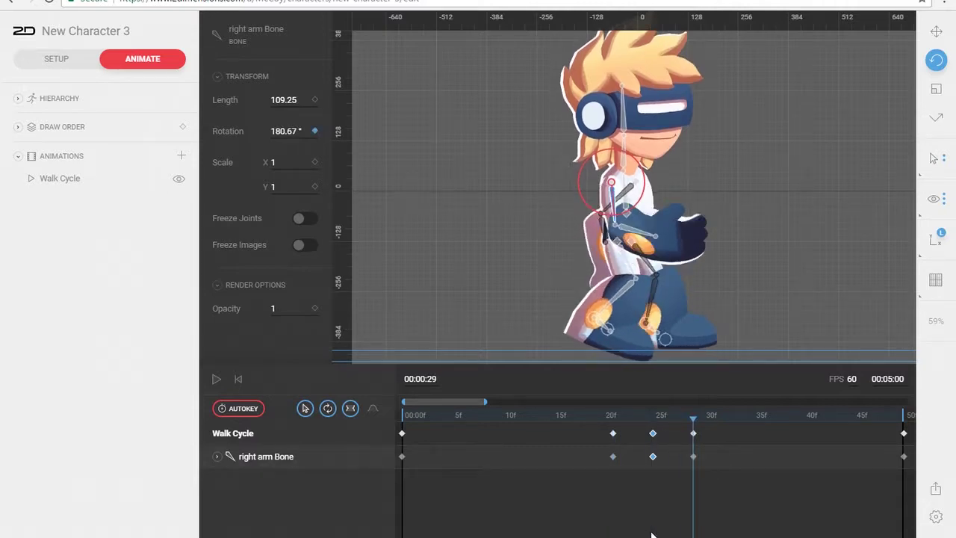
Rotate the right arm bone back to 170.63° on its keyframe at 00:00:21
mouse_move(615, 412)
mouse_down()
mouse_move(645, 412)
mouse_move(540, 433)
mouse_move(706, 420)
mouse_move(572, 420)
mouse_move(668, 427)
mouse_move(611, 428)
mouse_up()
drag(607, 217, 614, 214)
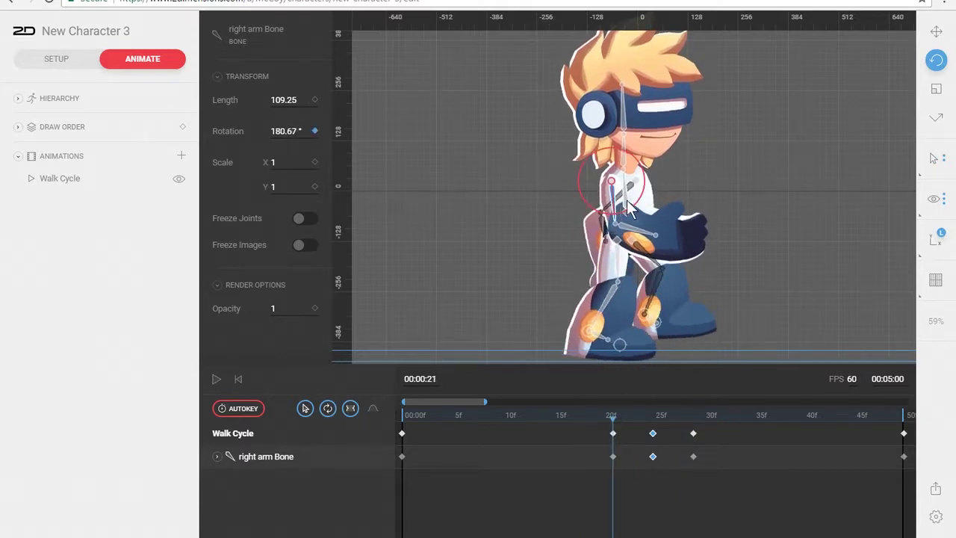
drag(612, 417, 653, 416)
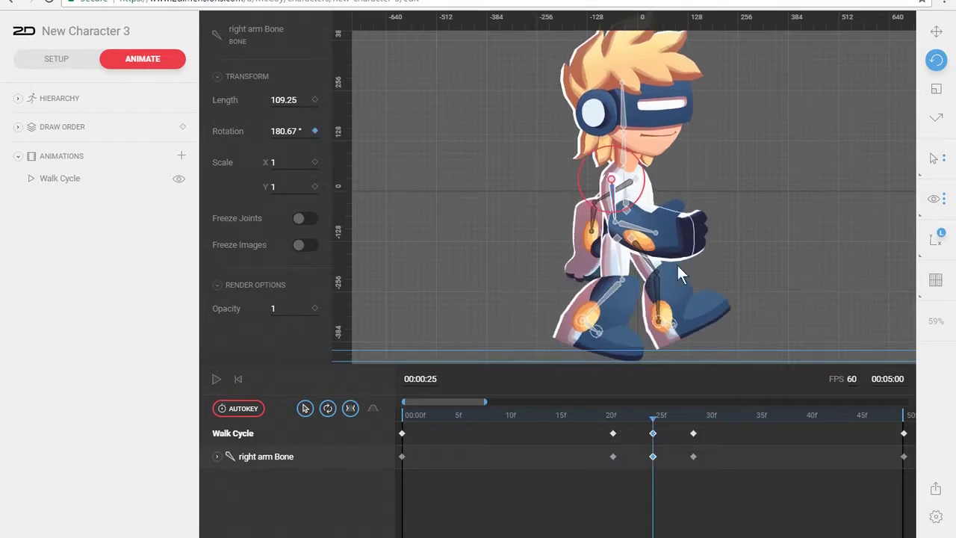
click(612, 416)
scroll(606, 247, up, 2)
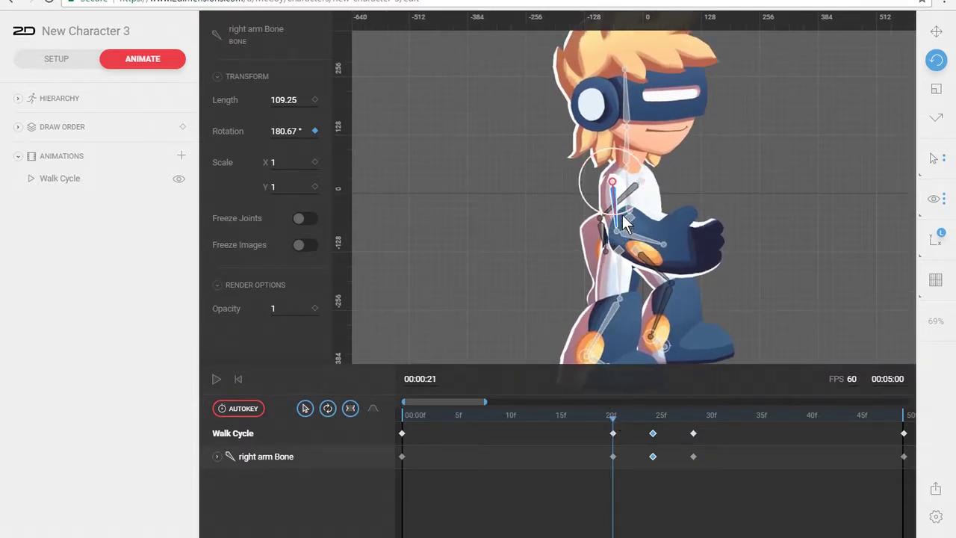
click(613, 434)
drag(624, 225, 619, 228)
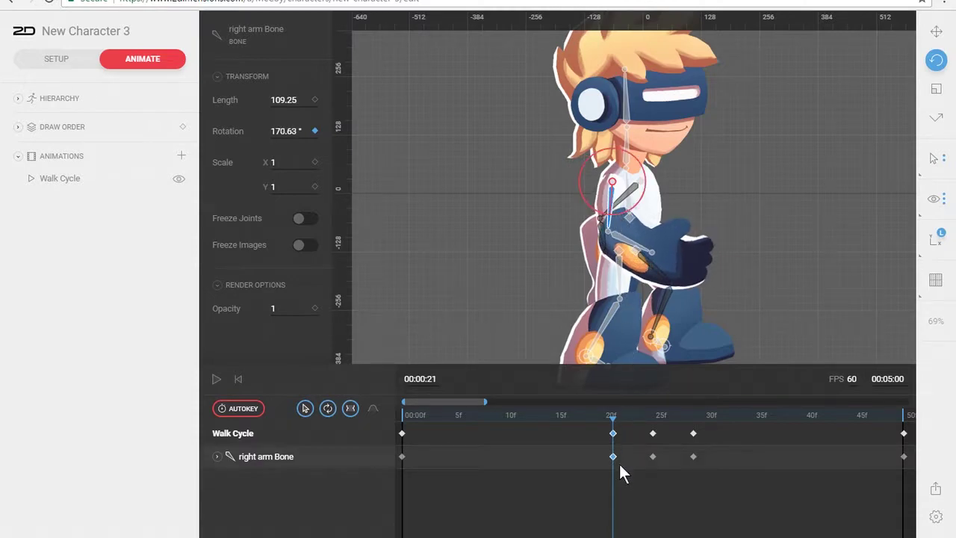
Spread the right arm bone's keyframes around the middle pose by moving the earlier one to frame 18 and the following one to frame 31
drag(609, 412, 655, 430)
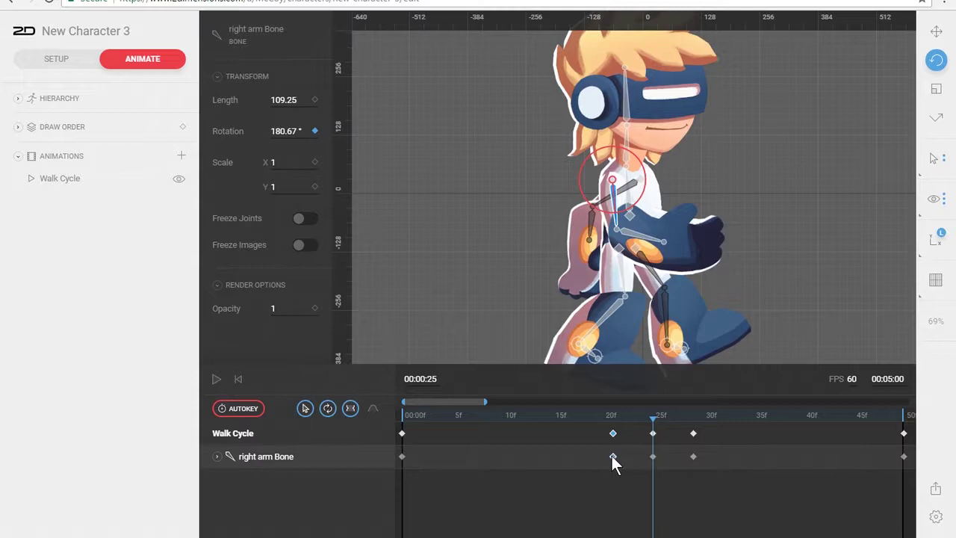
click(694, 415)
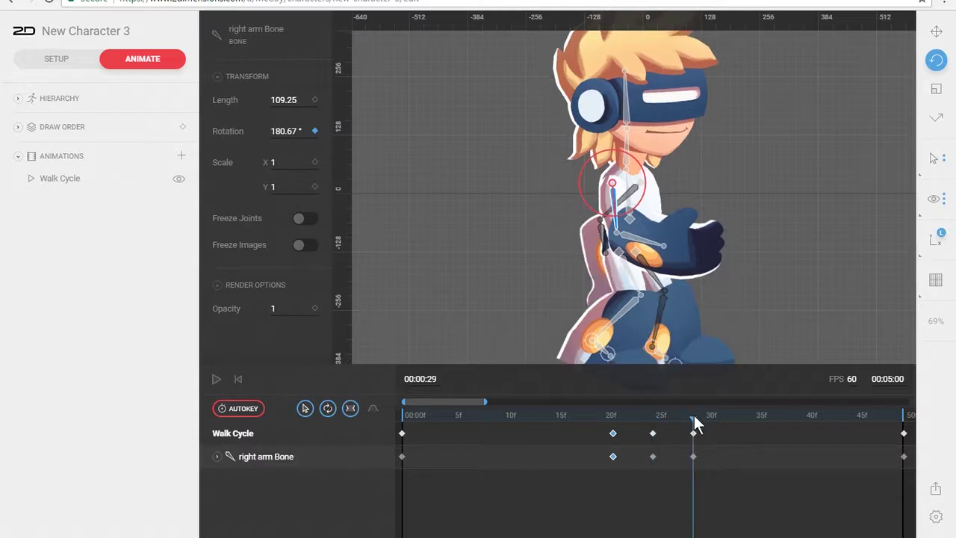
drag(694, 415, 766, 415)
click(611, 415)
drag(614, 418, 582, 456)
drag(692, 457, 714, 457)
Play the walk cycle from the start and scrub to its end to check the right arm's swing
drag(530, 415, 385, 424)
key(space)
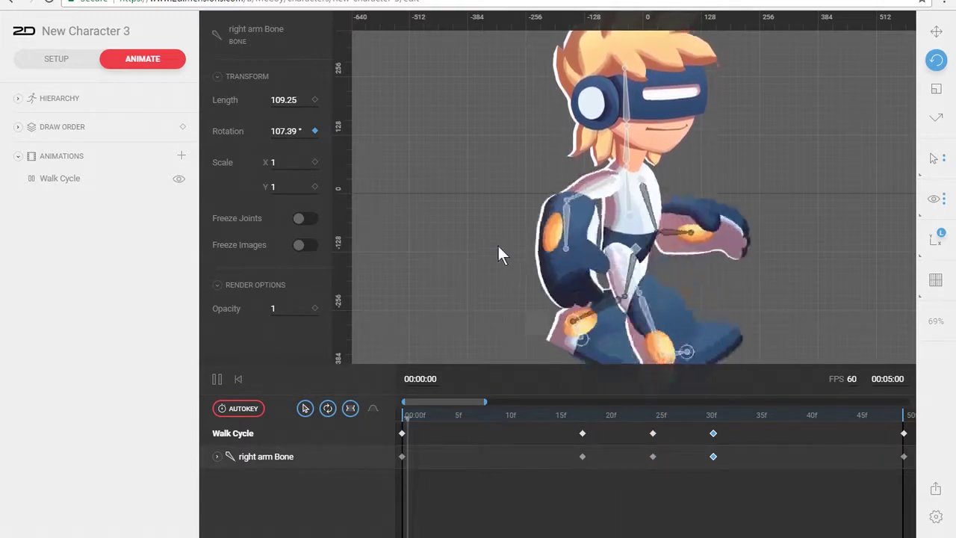
drag(548, 419, 902, 420)
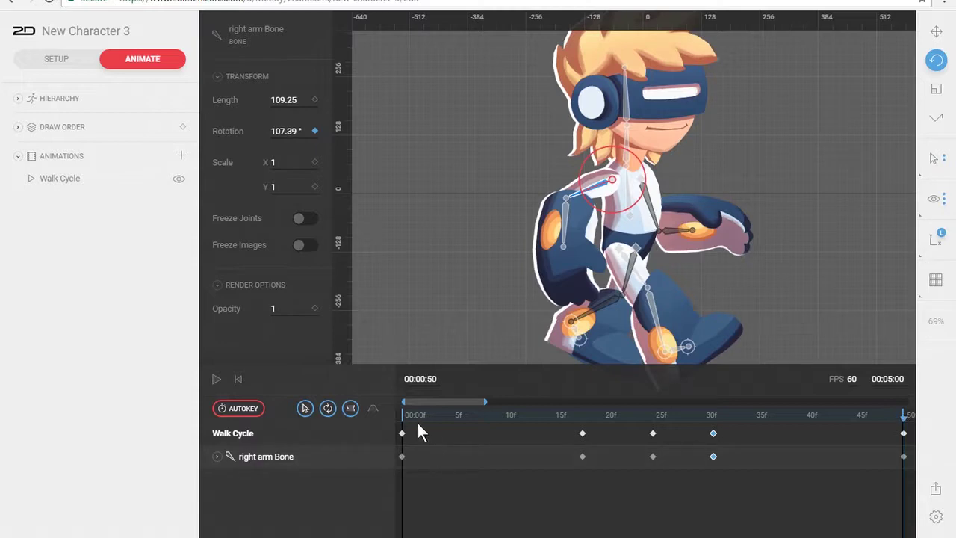
Count the frames from the right arm bone's middle keyframe to the keyframe after it
click(712, 434)
click(651, 415)
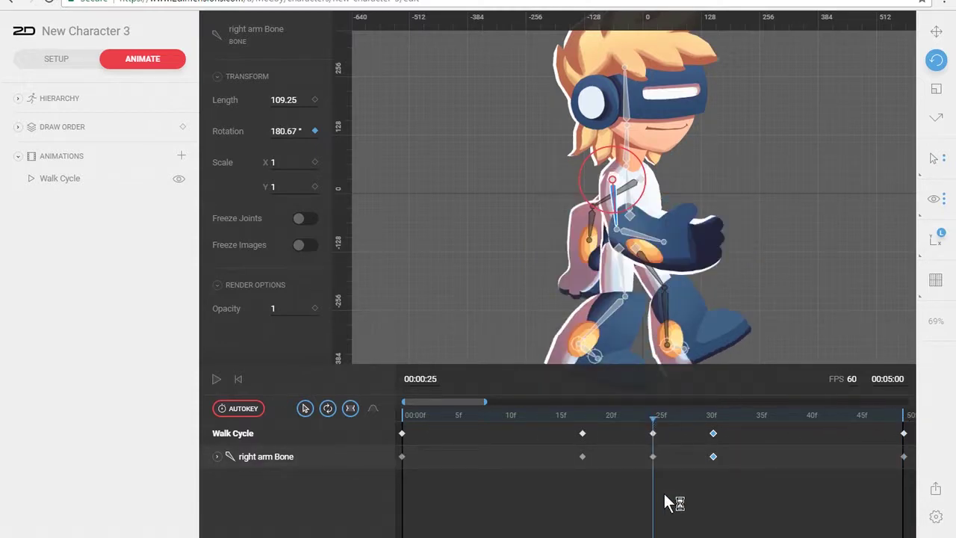
key(Right)
key(Right)
key(Right)
key(Right)
key(Right)
key(Right)
Move the right arm bone's keyframe before the middle pose to 00:00:19, six frames ahead of it
click(653, 416)
key(Left)
key(Left)
key(Left)
key(Left)
key(Left)
key(Left)
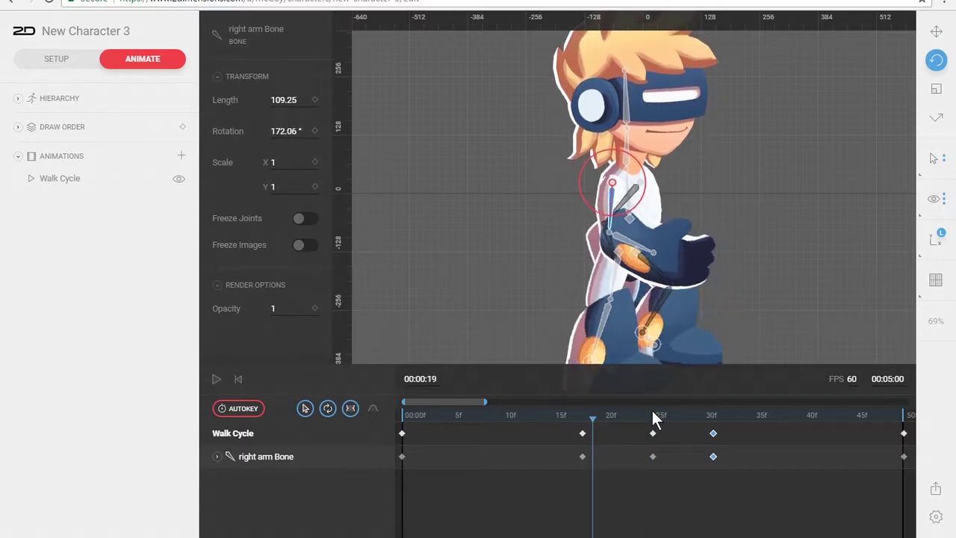
click(583, 457)
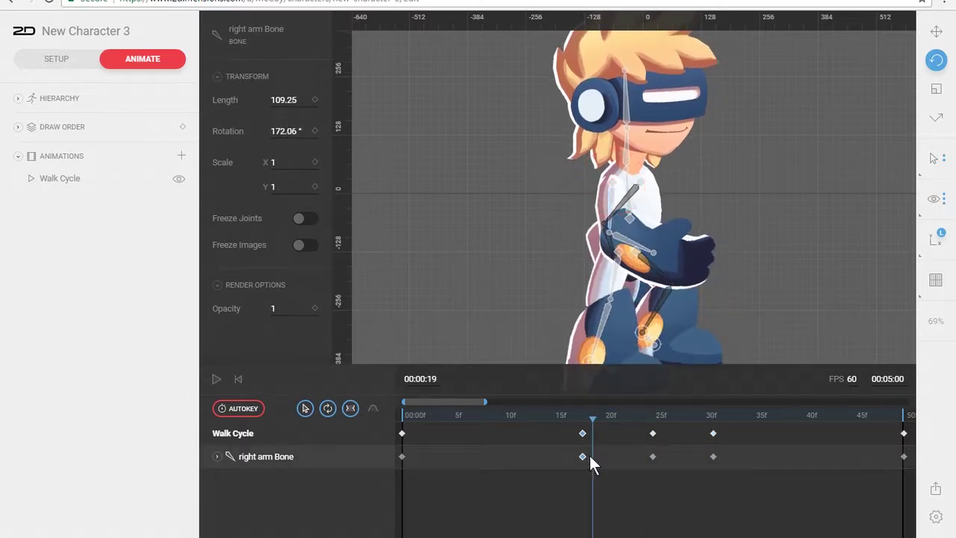
drag(593, 456, 601, 458)
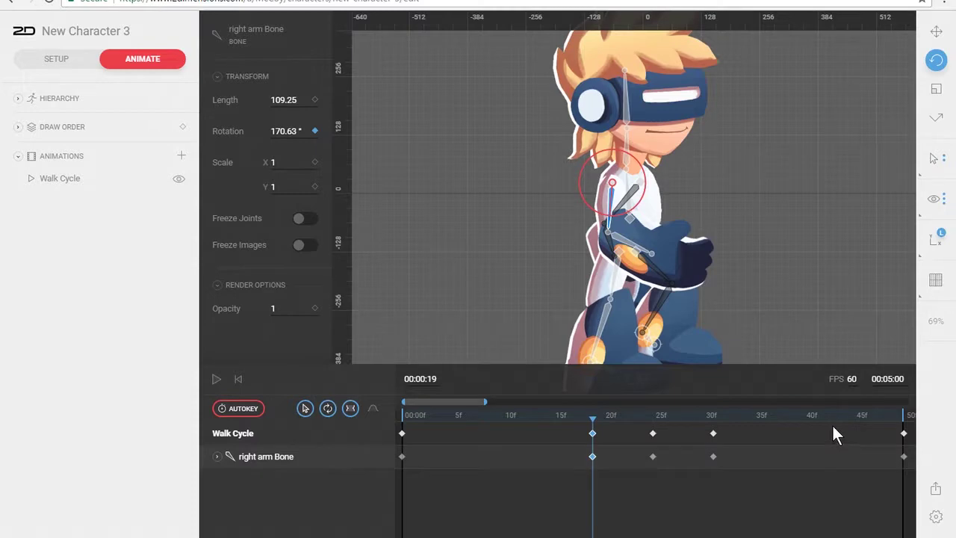
Copy the right arm bone's final keyframe from 00:00:50 to 00:00:44
drag(835, 416, 904, 420)
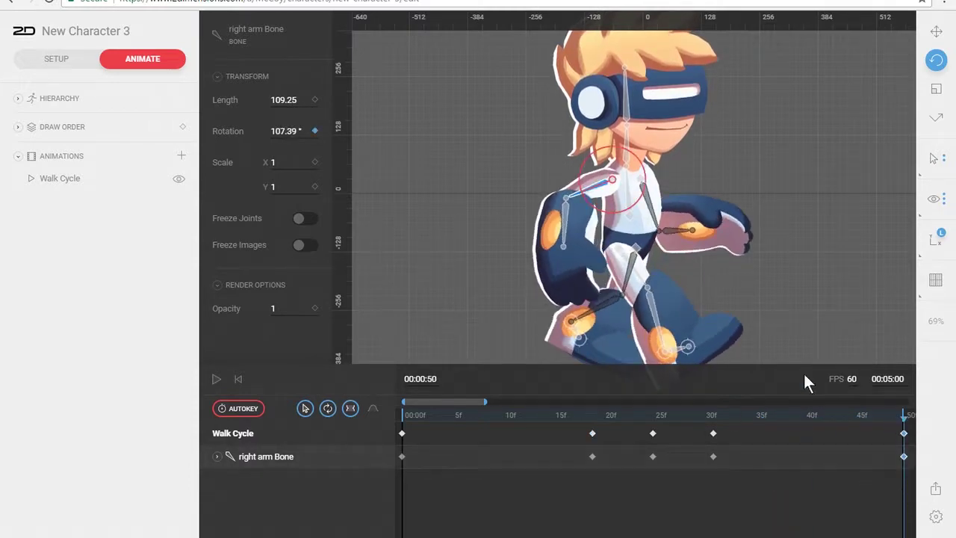
key(space)
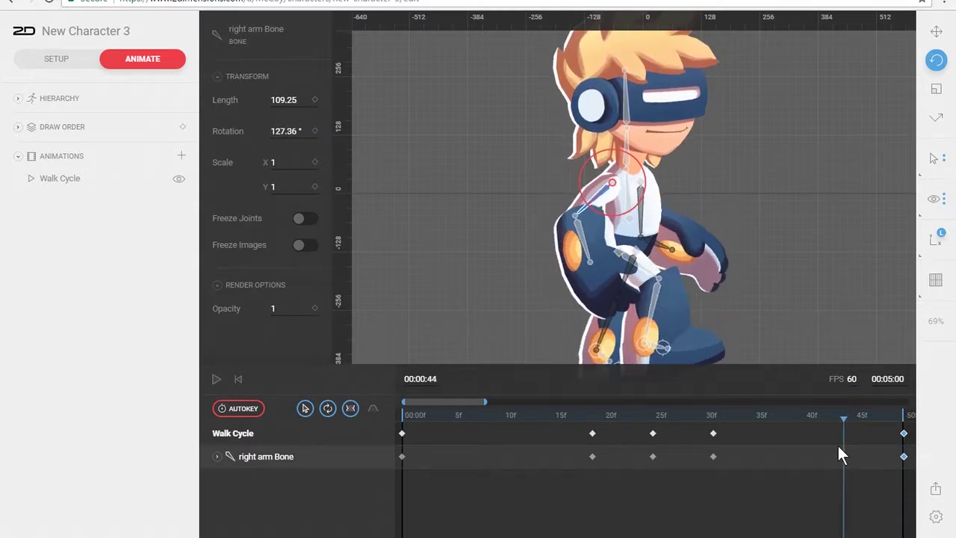
key(ctrl+v)
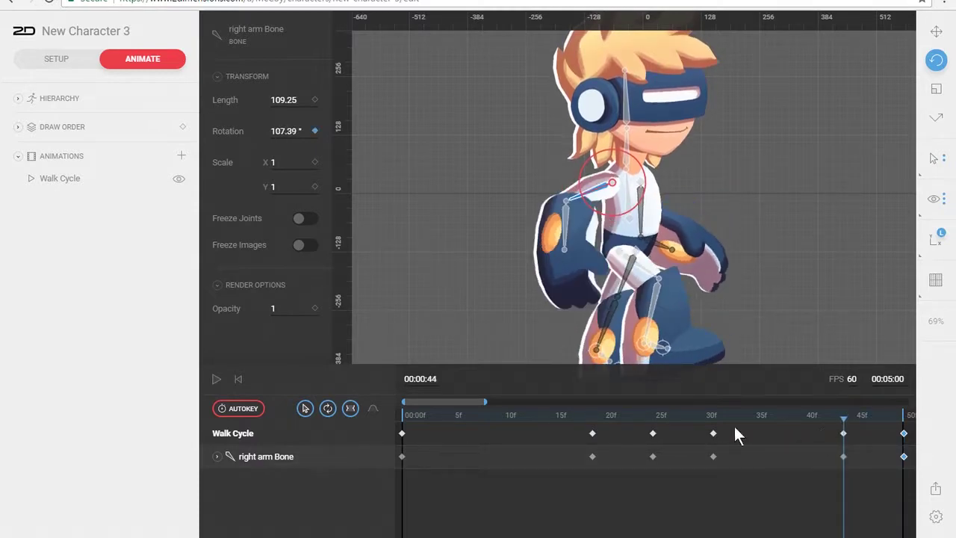
Paste the copied right arm keyframe at 00:00:06, six frames after the start of the cycle
drag(430, 414, 402, 417)
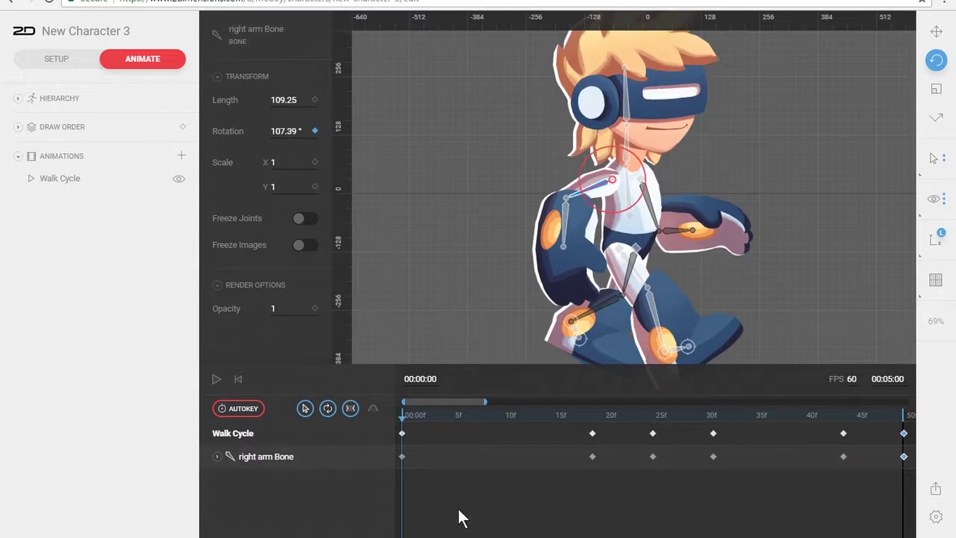
key(Right)
key(Right)
key(Right)
key(Right)
key(Right)
key(Right)
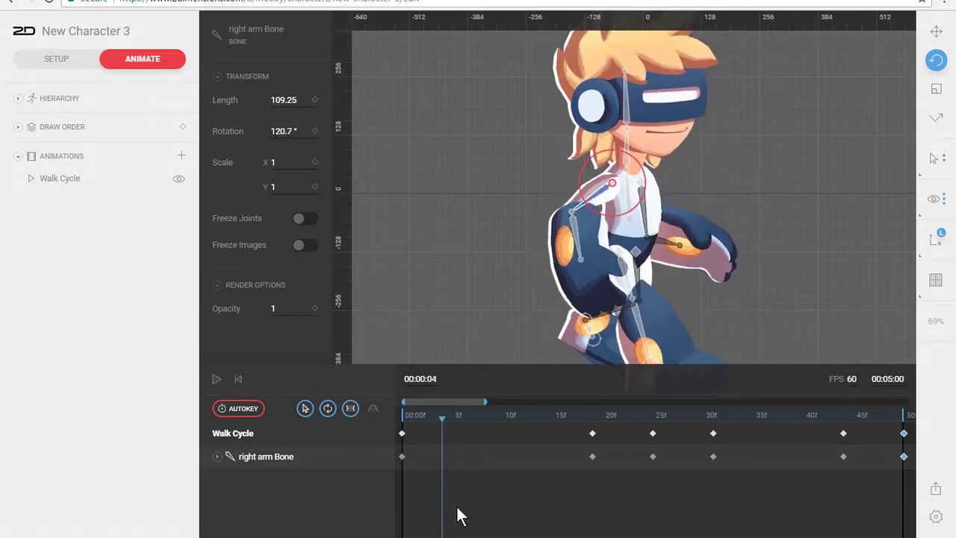
key(ctrl+v)
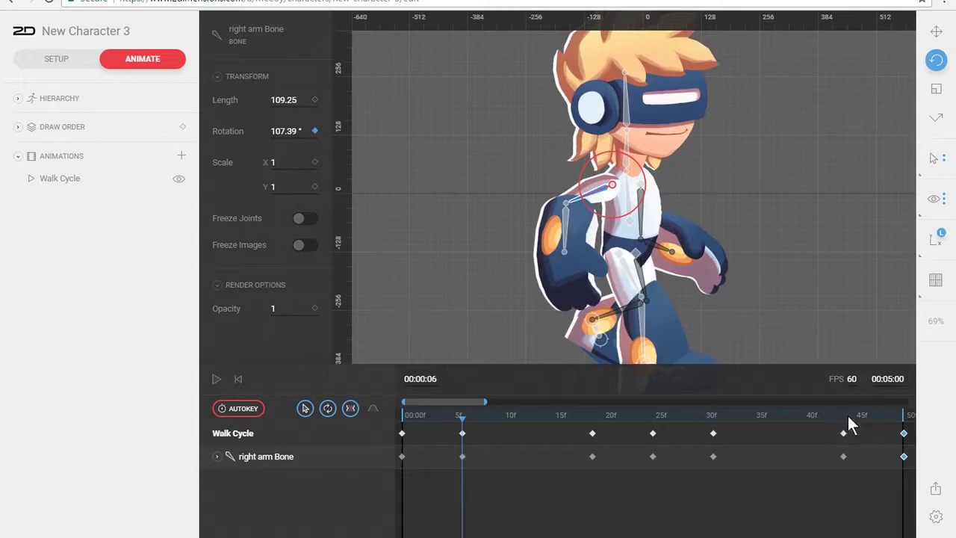
Set the right arm bone's rotation at 00:00:44 to 120.52° and copy that keyframe over the one at 00:00:06
click(841, 411)
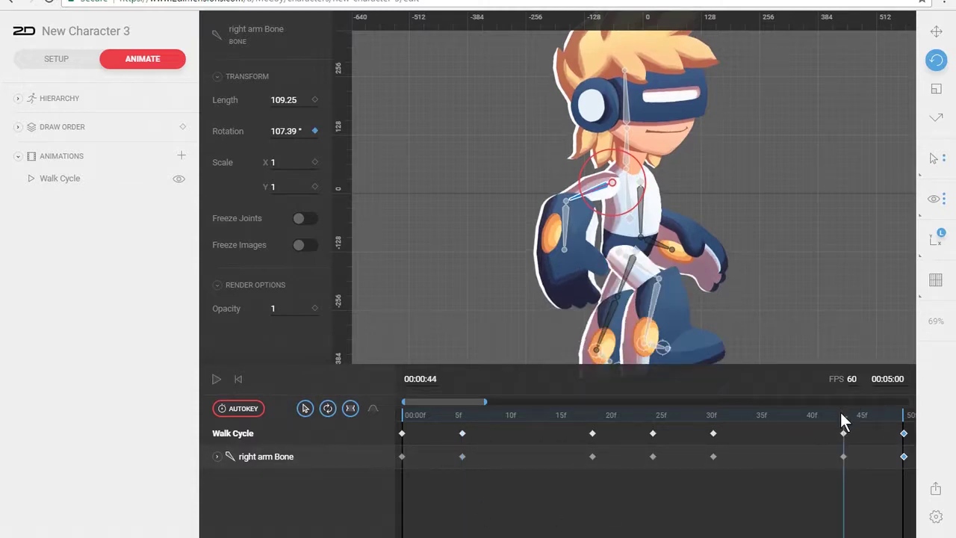
scroll(616, 204, up, 1)
scroll(616, 204, up, 1)
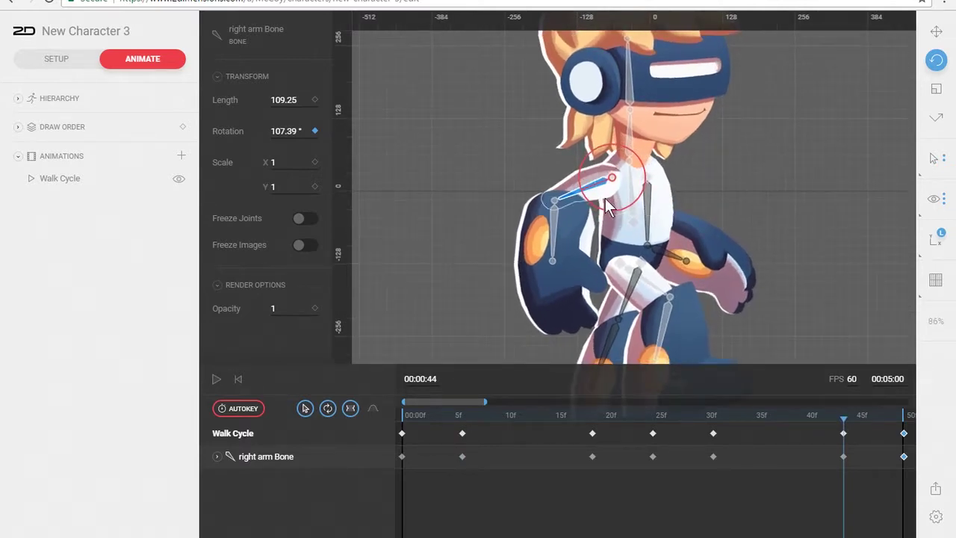
click(598, 206)
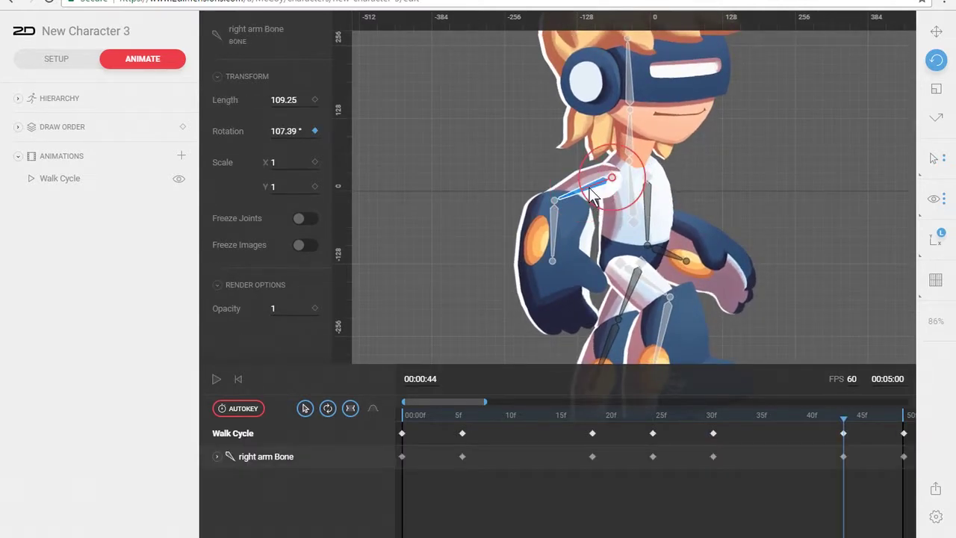
drag(603, 208, 611, 215)
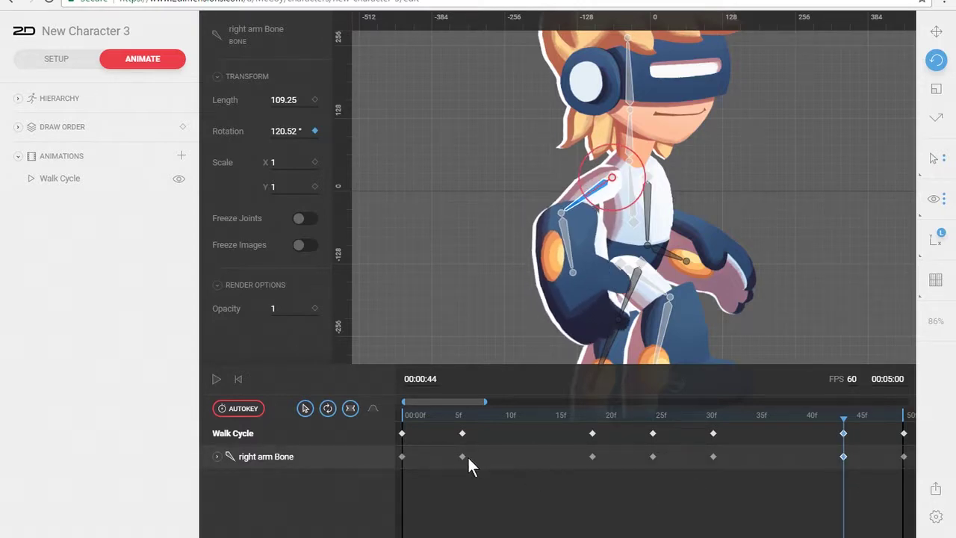
click(457, 410)
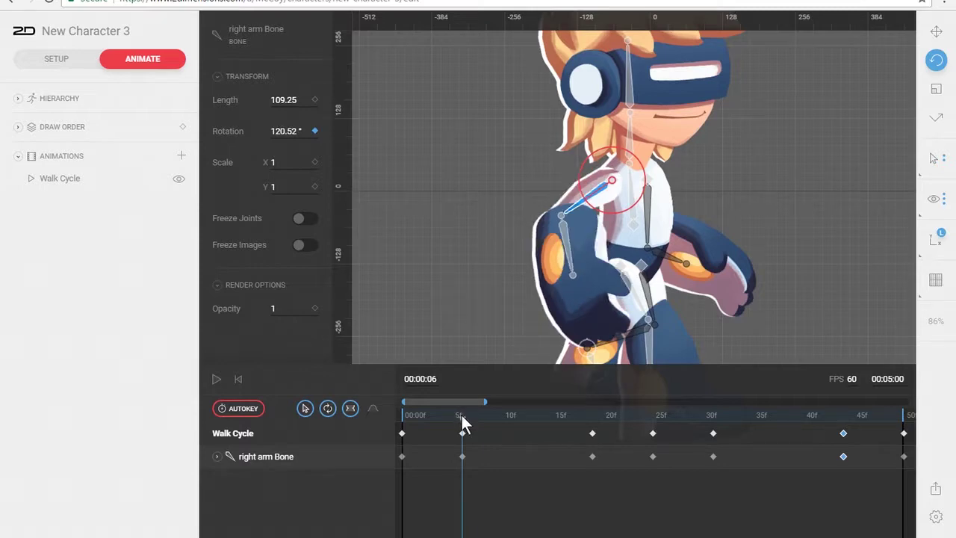
Play the walk cycle from the first frame to review the right arm's added keyframes
drag(462, 415, 359, 423)
key(space)
scroll(478, 267, up, 1)
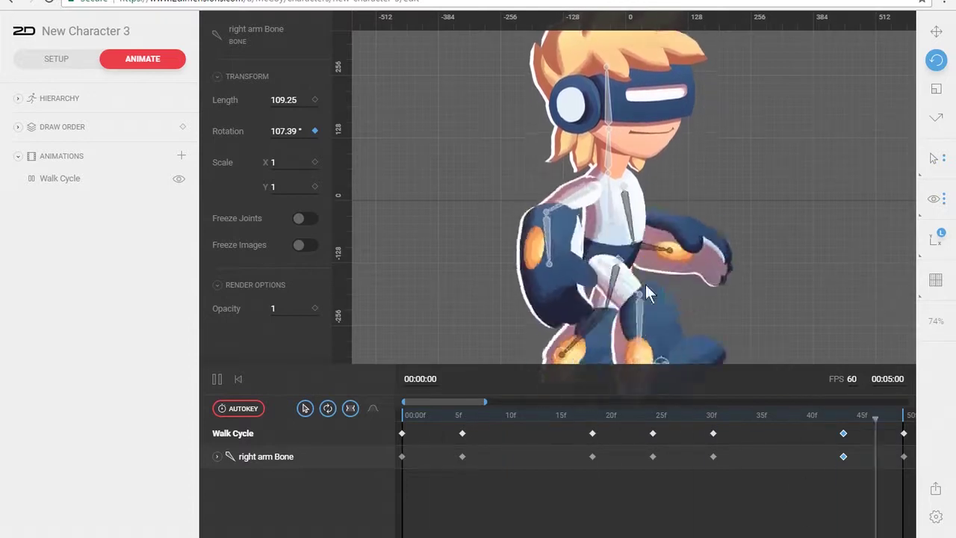
Copy the left arm bone's first keyframe to 00:00:06
drag(441, 415, 375, 423)
click(640, 222)
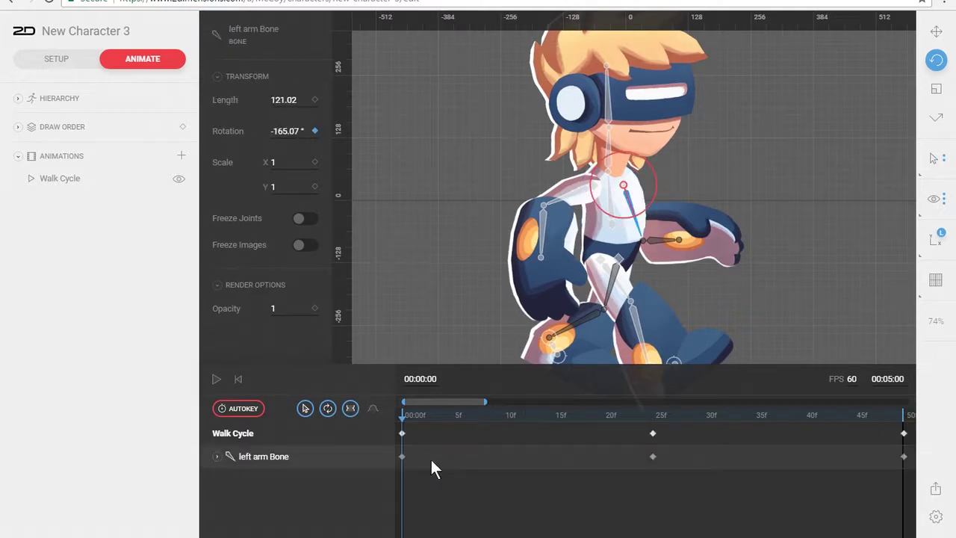
key(Right)
key(Right)
key(Right)
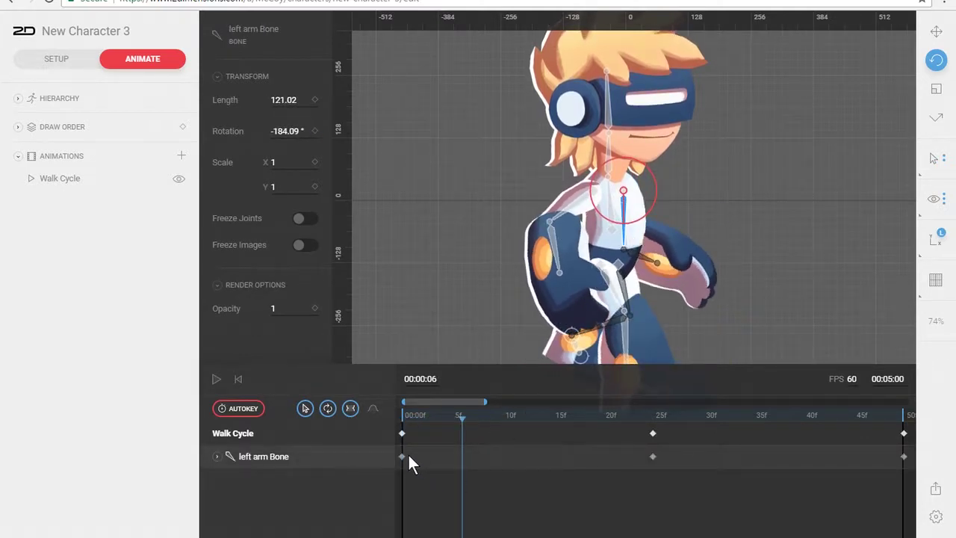
click(401, 456)
key(ctrl+c)
key(ctrl+v)
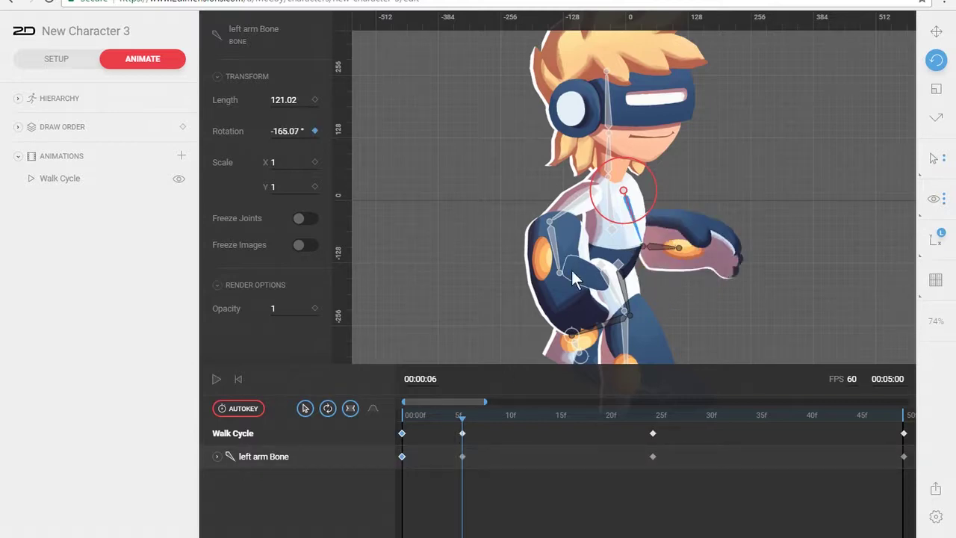
scroll(626, 261, up, 1)
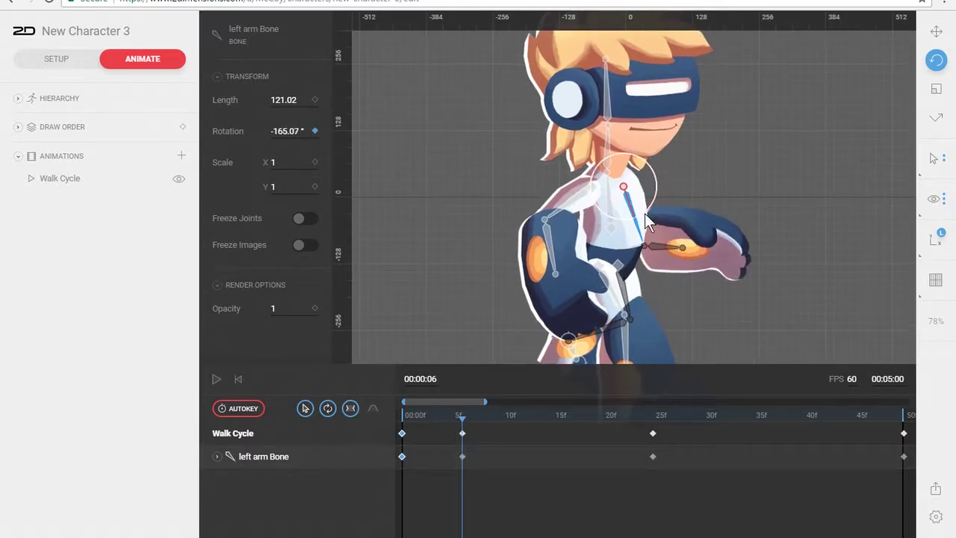
Set the left arm bone's rotation at 00:00:06 to -175.21° and copy that keyframe to 00:00:44
drag(643, 212, 639, 216)
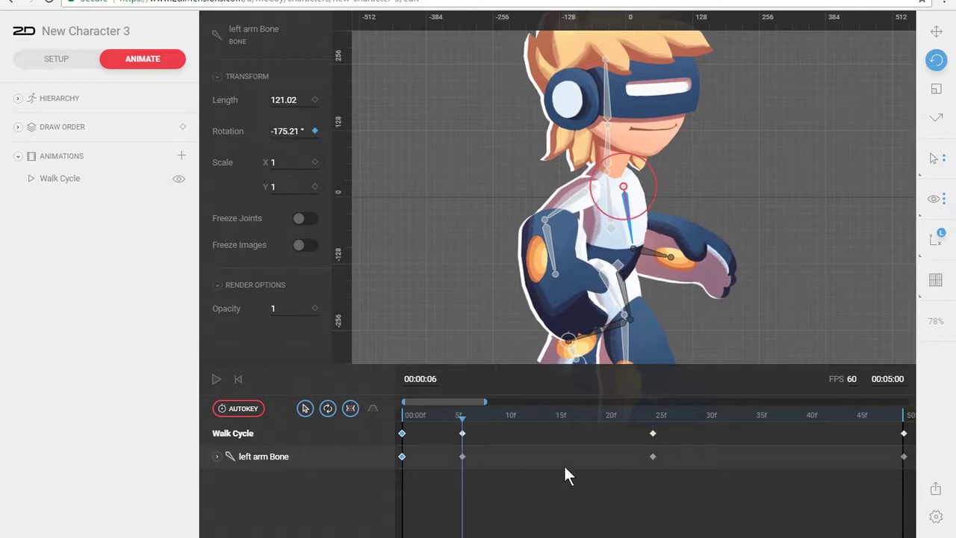
click(462, 456)
click(870, 441)
key(Left)
key(ctrl+v)
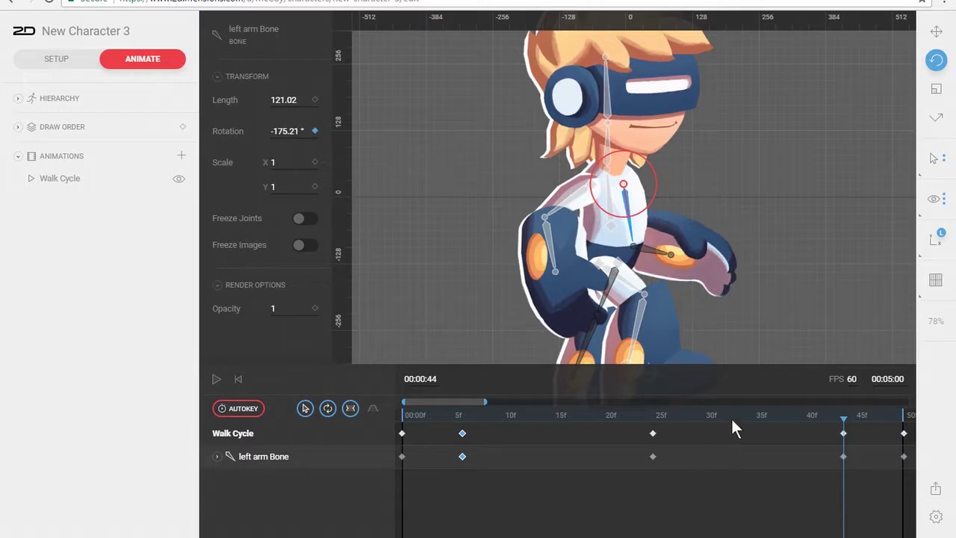
Play the walk cycle from the first frame to review the left arm's added keyframes
drag(845, 415, 321, 454)
key(space)
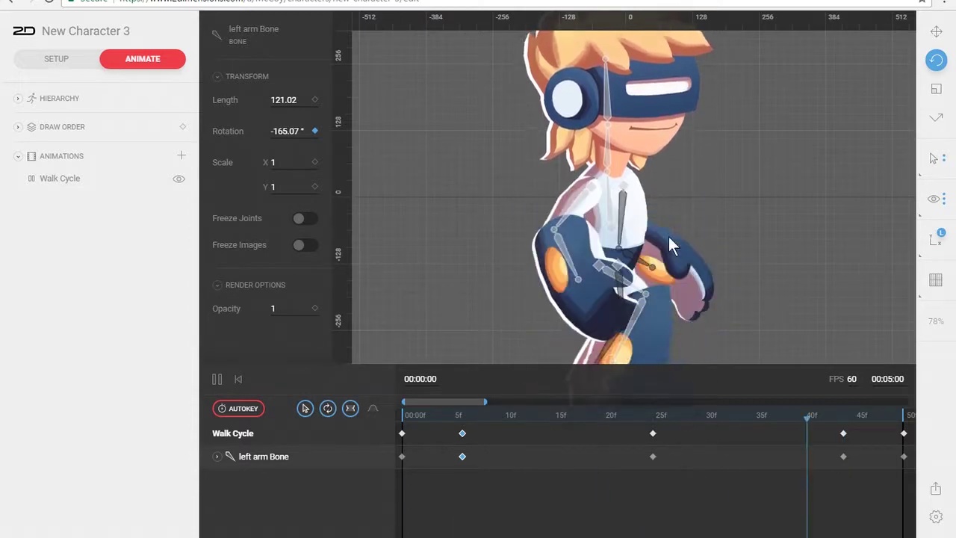
Copy the left arm bone's keyframe at 00:00:25 to 00:00:19, six frames earlier
click(654, 415)
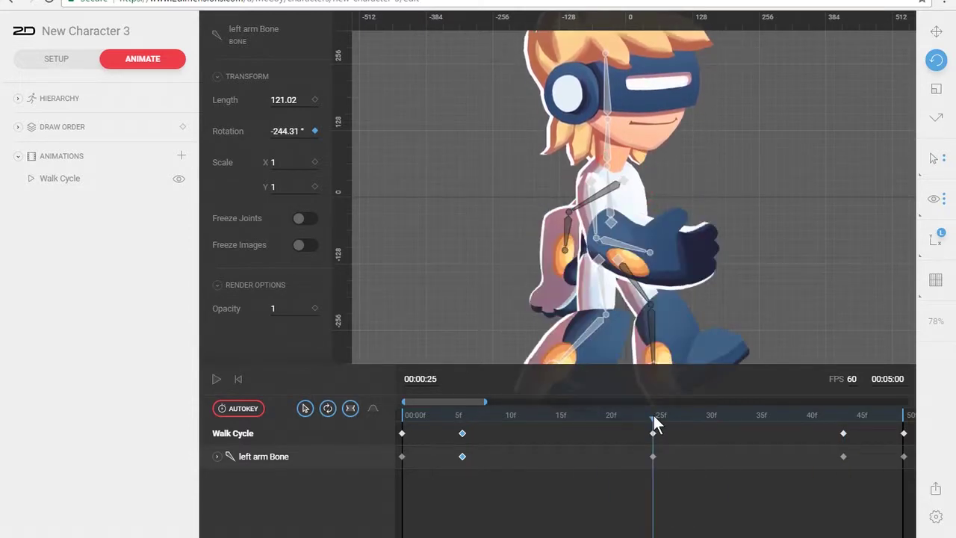
click(623, 472)
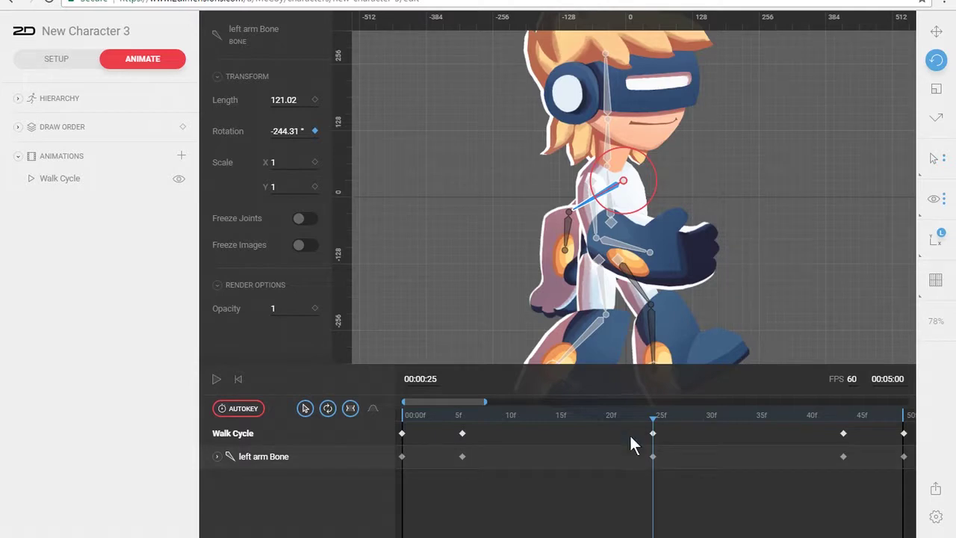
key(Left)
key(Left)
key(Left)
key(Left)
key(Left)
key(Left)
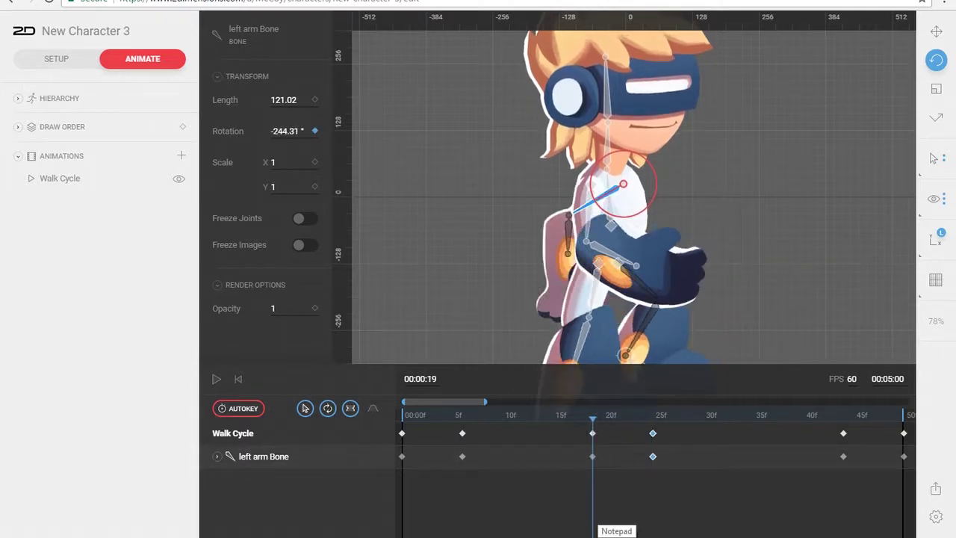
Paste the same left arm keyframe at 00:00:31, six frames after the middle pose at 00:00:25
click(654, 420)
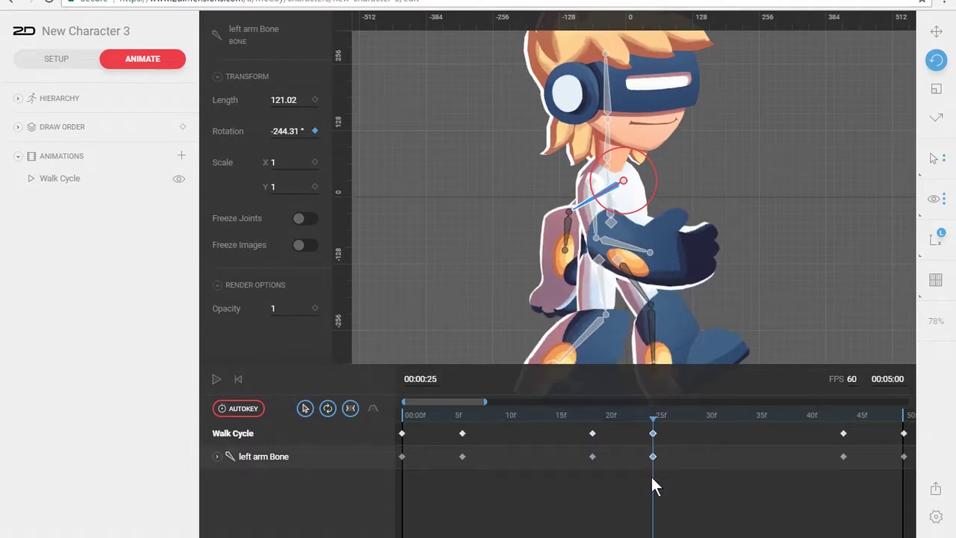
key(Right)
key(Right)
key(Right)
key(Right)
key(Right)
key(Right)
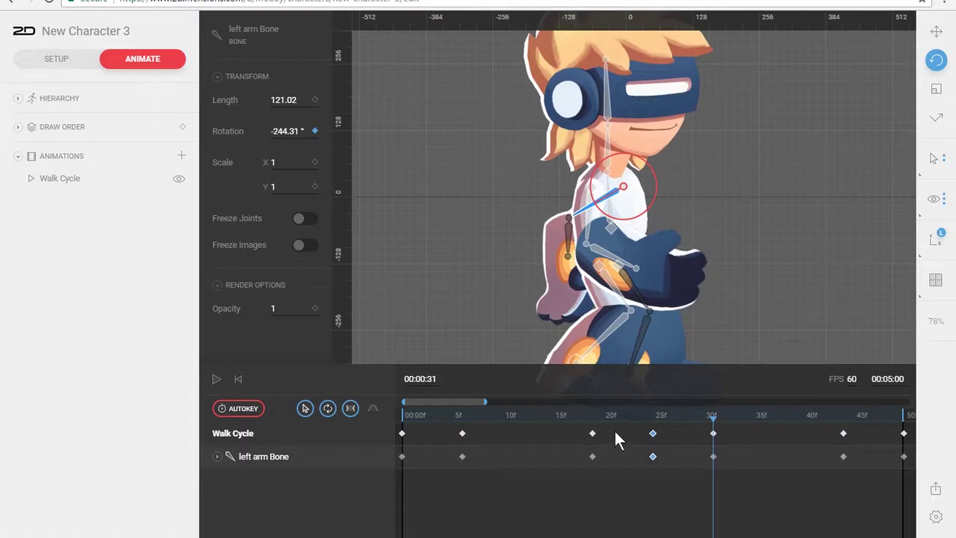
Set the left arm bone's rotation at 00:00:19 to -233.77° and copy that keyframe over the one at 00:00:31
mouse_move(597, 417)
mouse_down()
mouse_move(654, 416)
mouse_move(590, 422)
mouse_up()
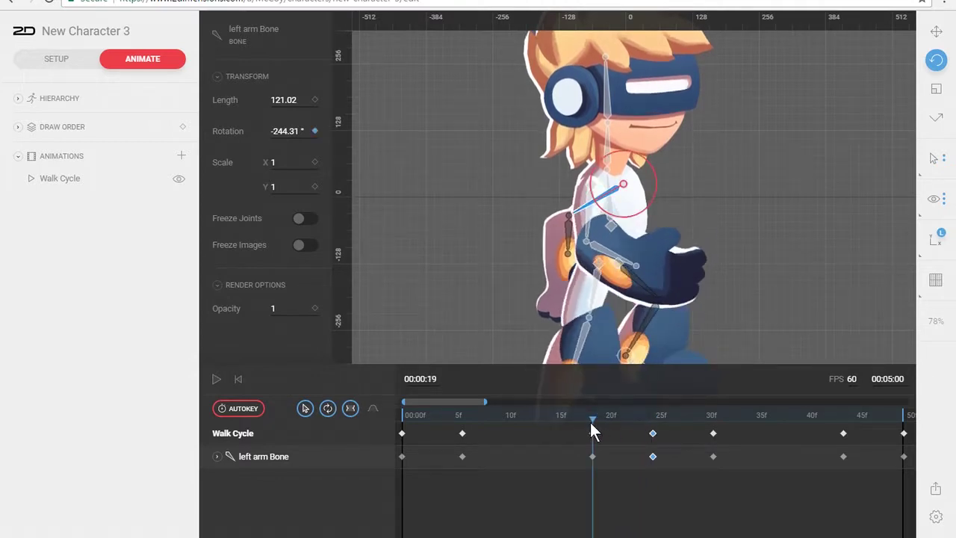
mouse_move(593, 414)
mouse_down()
mouse_move(653, 415)
mouse_move(595, 417)
mouse_up()
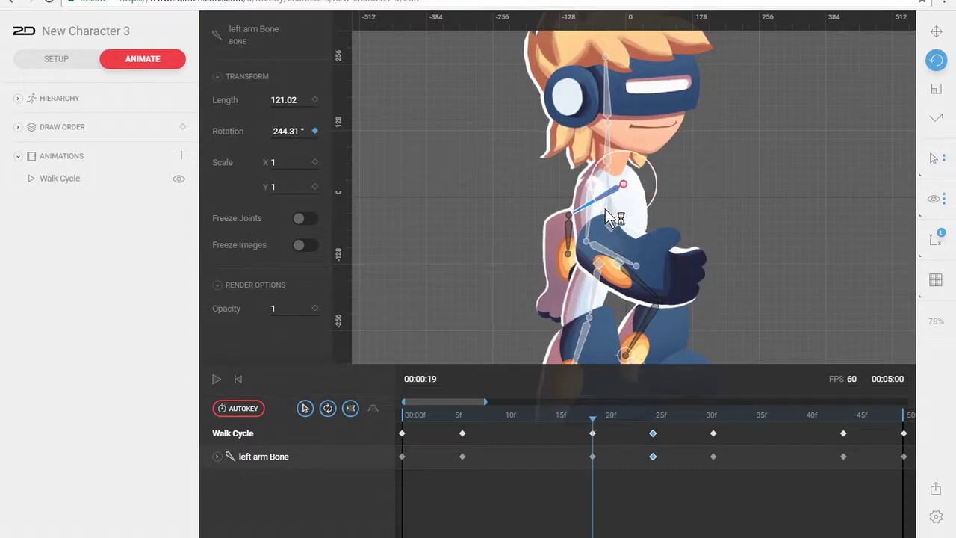
drag(607, 217, 614, 220)
click(592, 456)
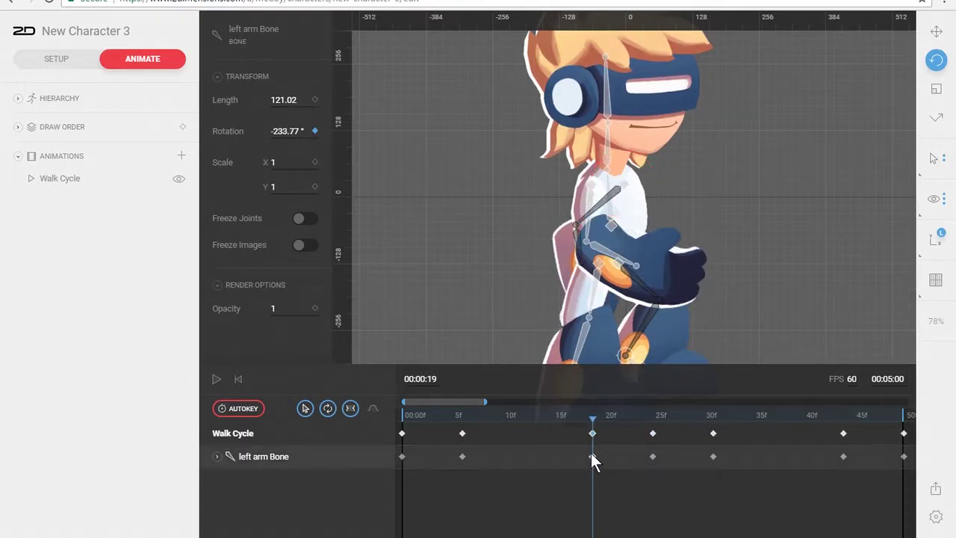
click(713, 419)
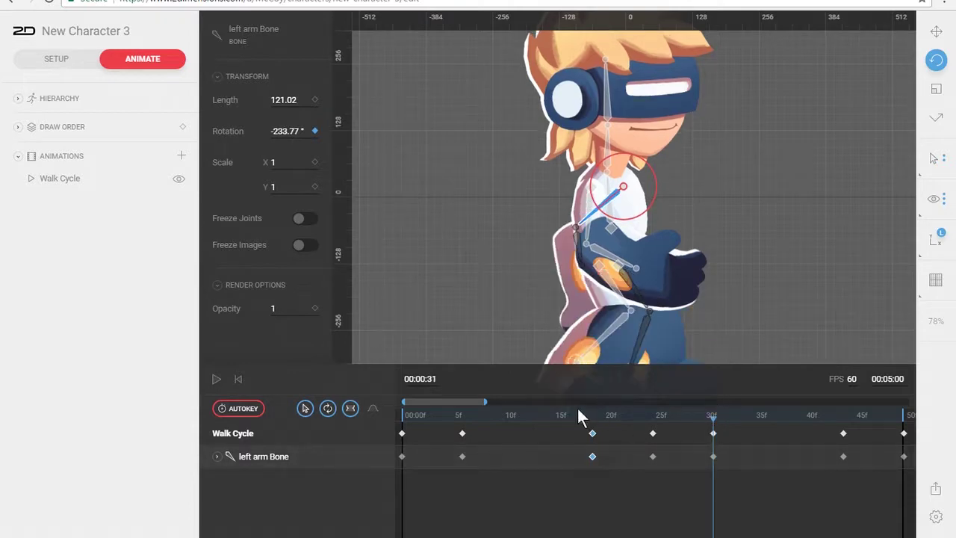
Play the walk cycle from the first frame with the whole character in view to review both arms' swing
drag(581, 417, 437, 419)
scroll(500, 287, down, 3)
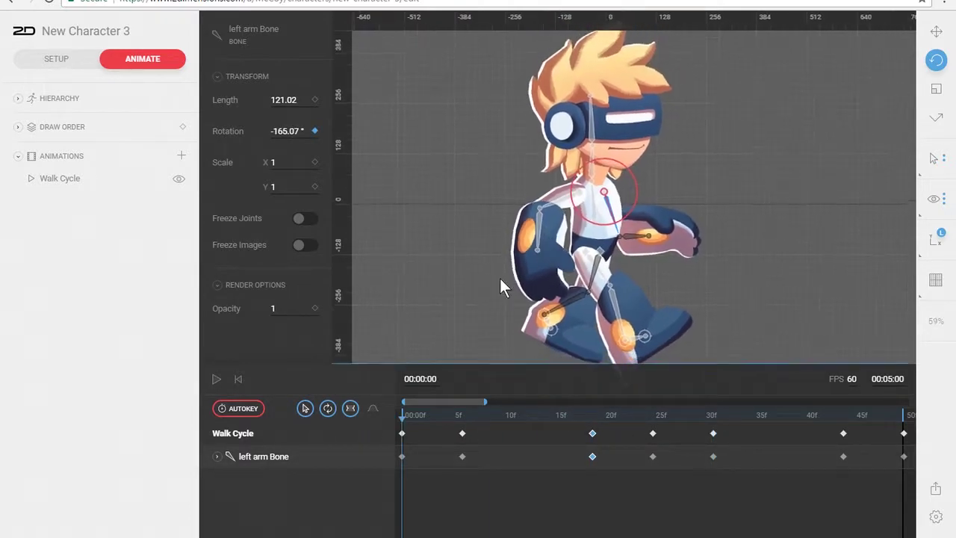
key(space)
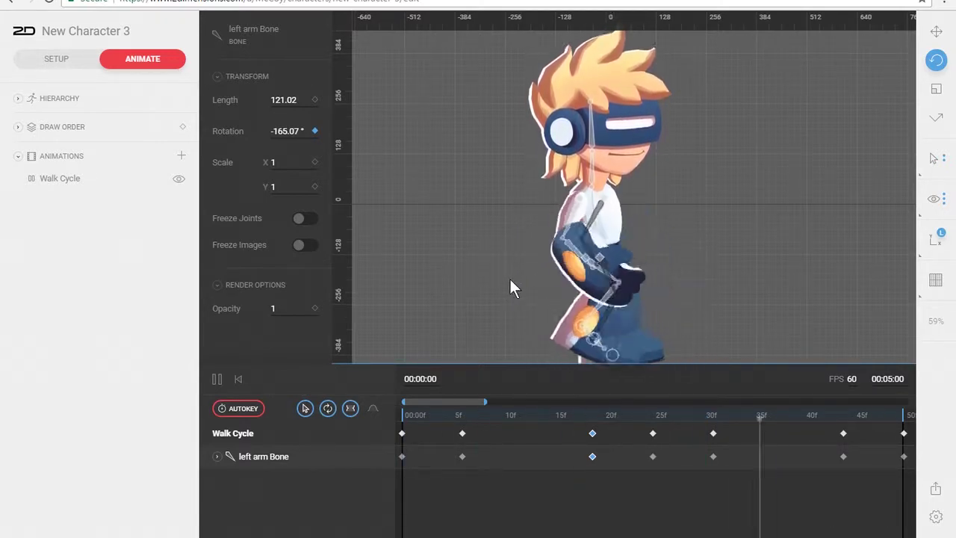
key(space)
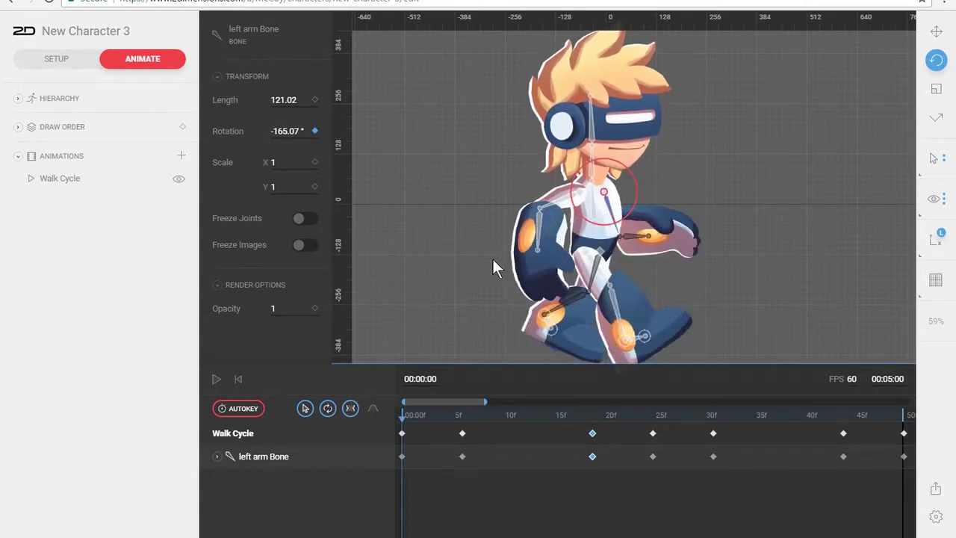
Add a right hand bone keyframe at 00:00:12 with its rotation set to 28.09°
click(452, 414)
drag(454, 419, 523, 405)
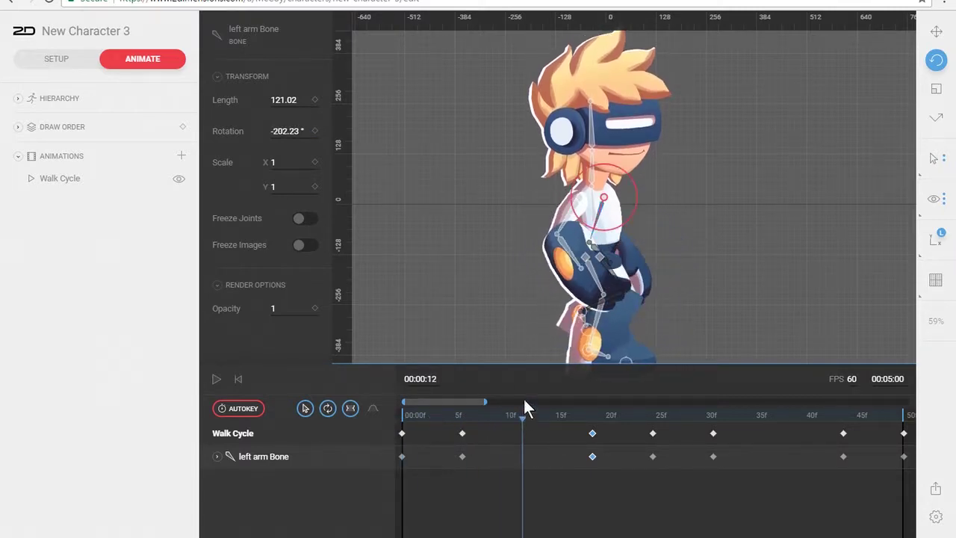
click(574, 259)
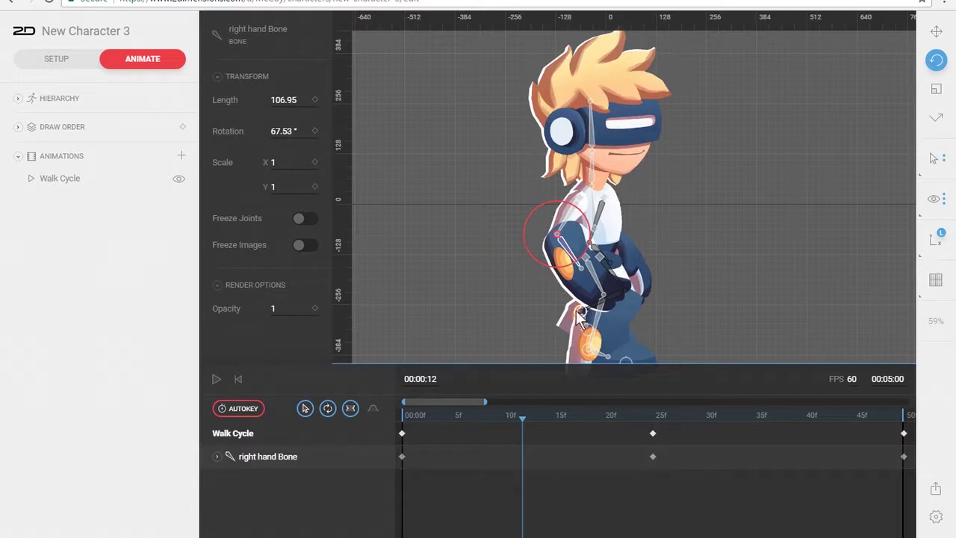
drag(574, 258, 549, 268)
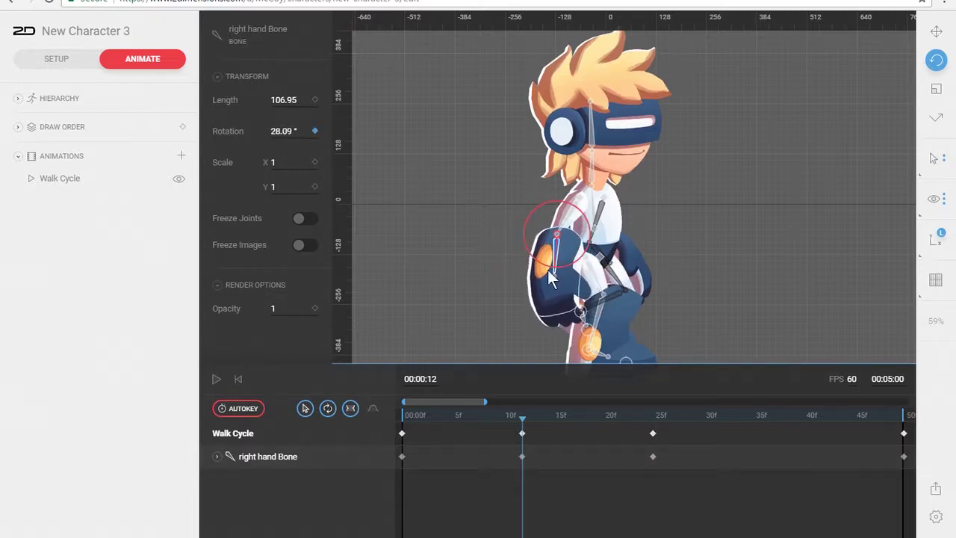
Copy the right hand bone's keyframe at 00:00:12 to 00:00:39
drag(522, 420, 794, 416)
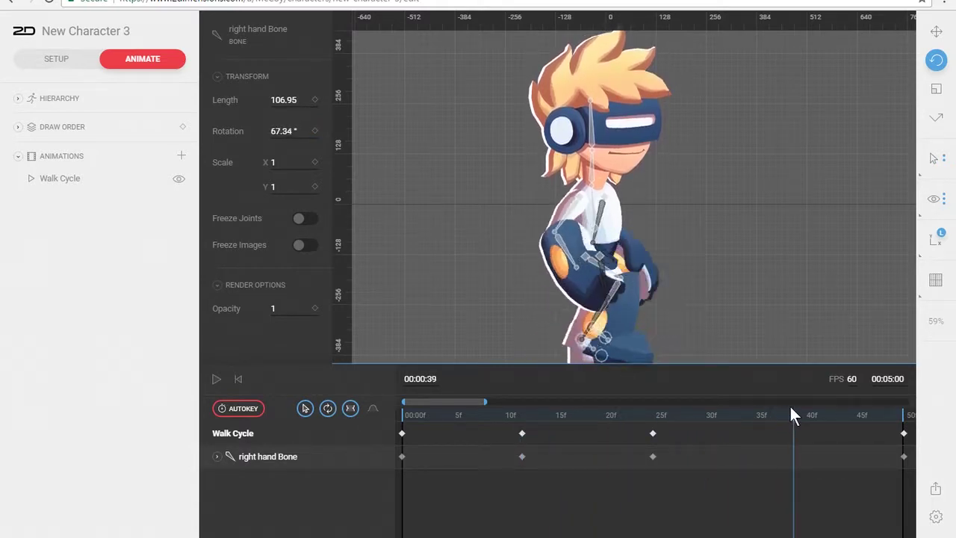
click(522, 457)
key(ctrl+c)
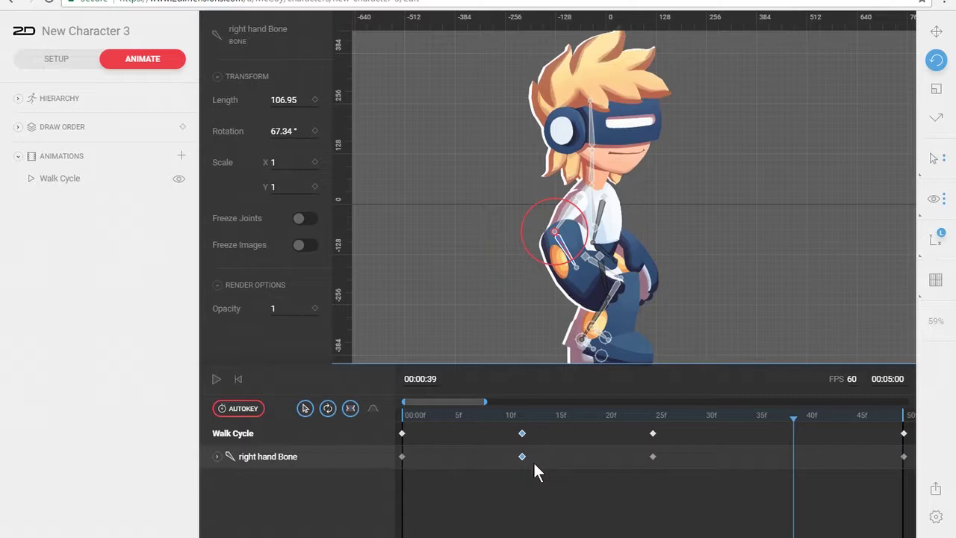
key(ctrl+v)
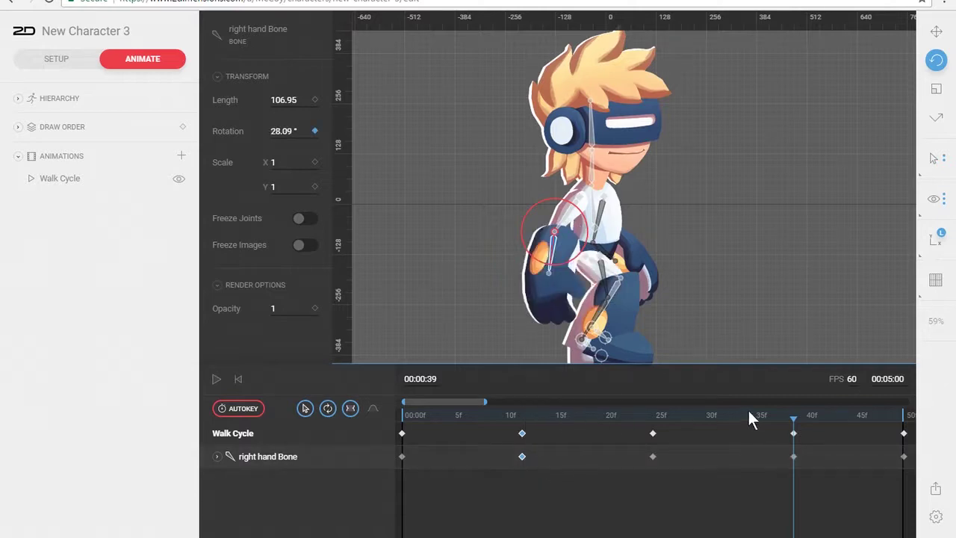
Play the walk cycle from the first frame to review the right hand's added keyframes
drag(792, 423, 362, 449)
key(space)
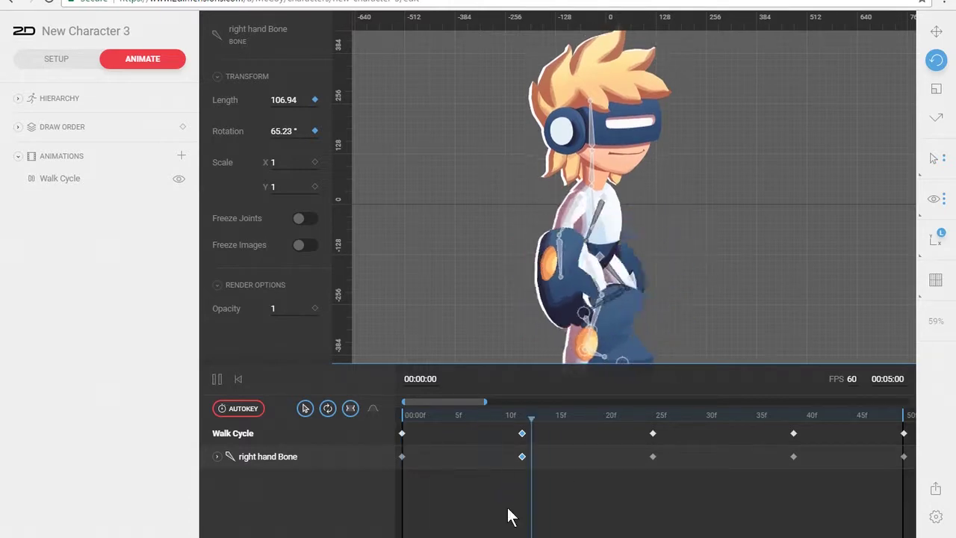
key(space)
Set the right hand bone's rotation at 00:00:39 to 51.3°
mouse_move(523, 416)
mouse_down()
mouse_move(770, 412)
mouse_move(796, 416)
mouse_move(613, 419)
mouse_move(792, 424)
mouse_up()
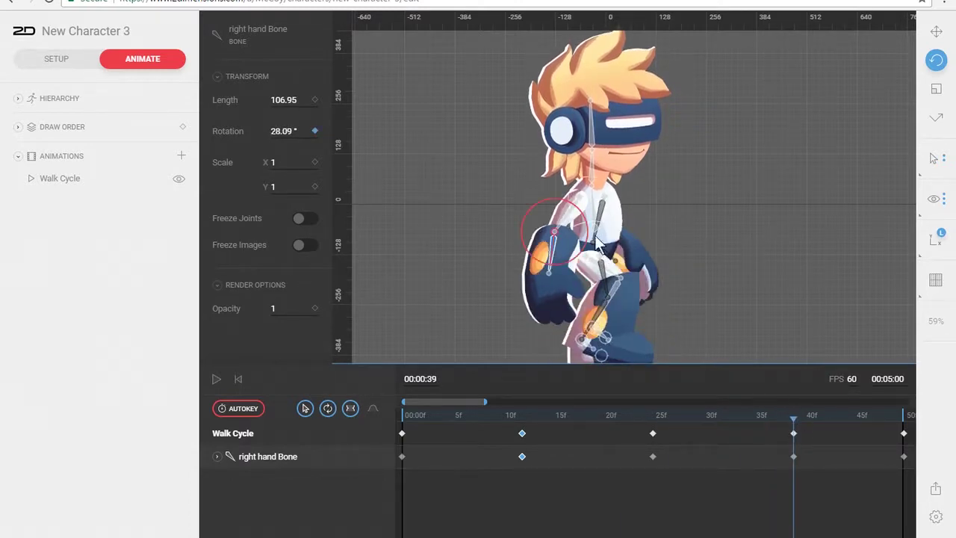
drag(559, 272, 571, 269)
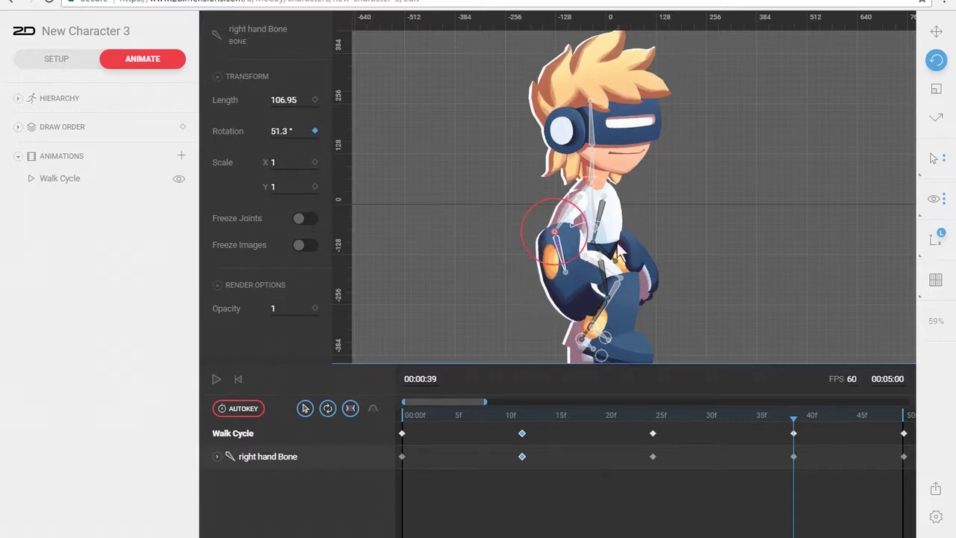
Play and scrub through the walk cycle to check the right hand's motion after the rotation change
key(space)
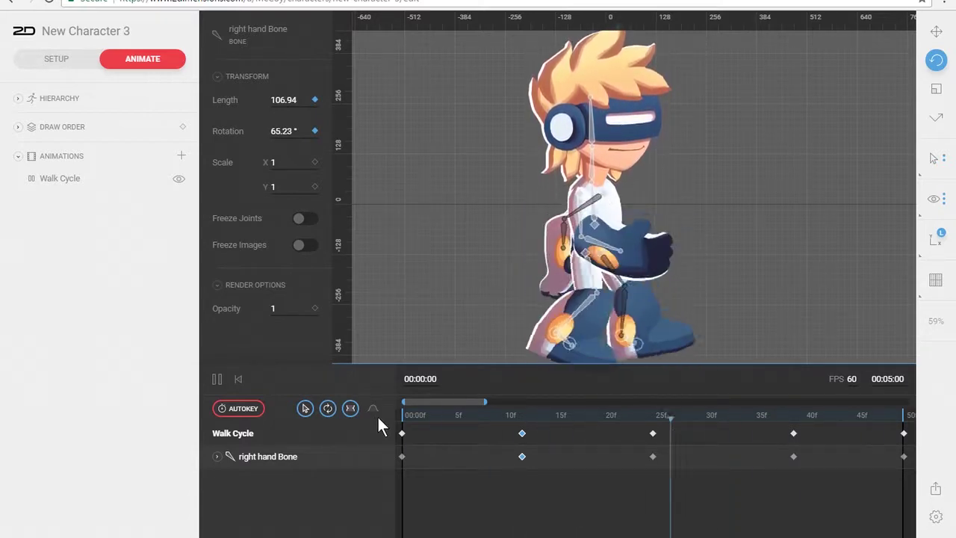
drag(462, 417, 553, 415)
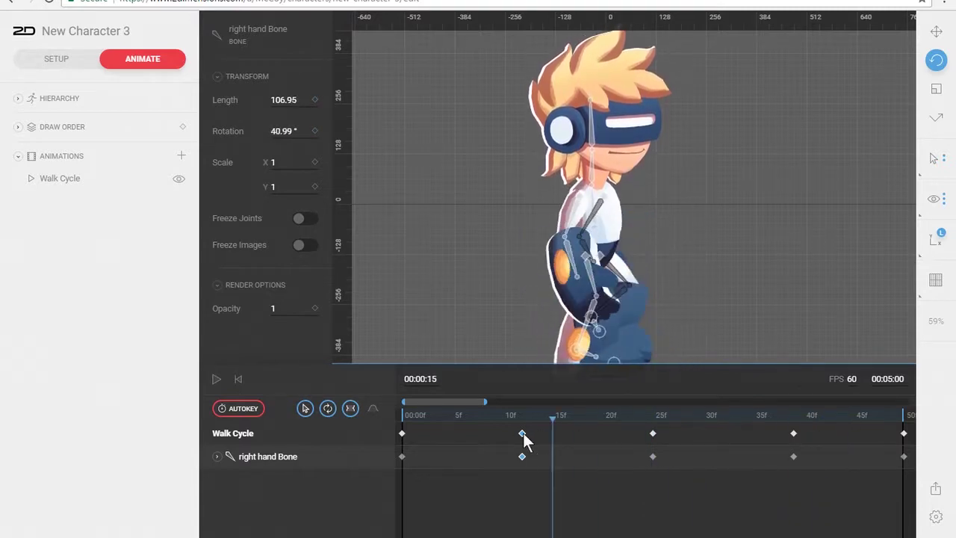
click(395, 440)
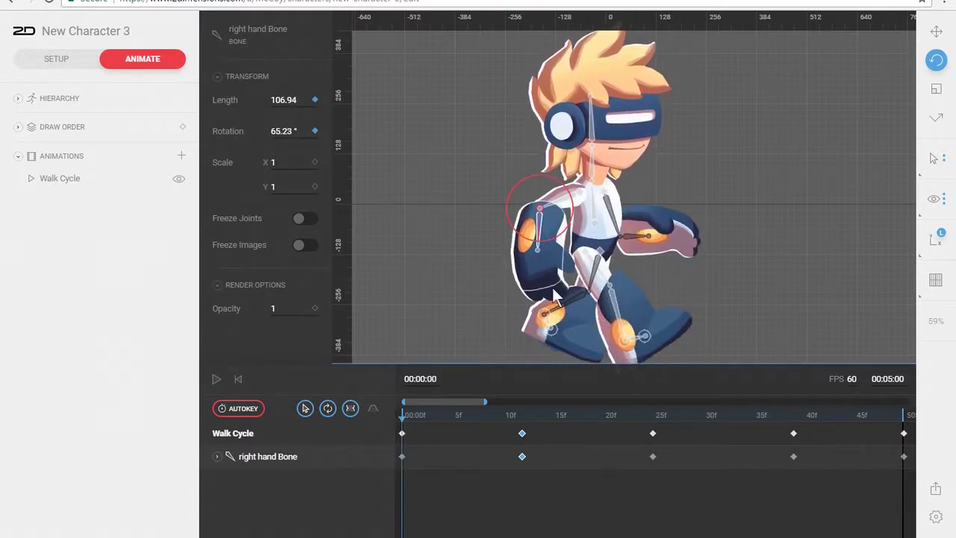
key(space)
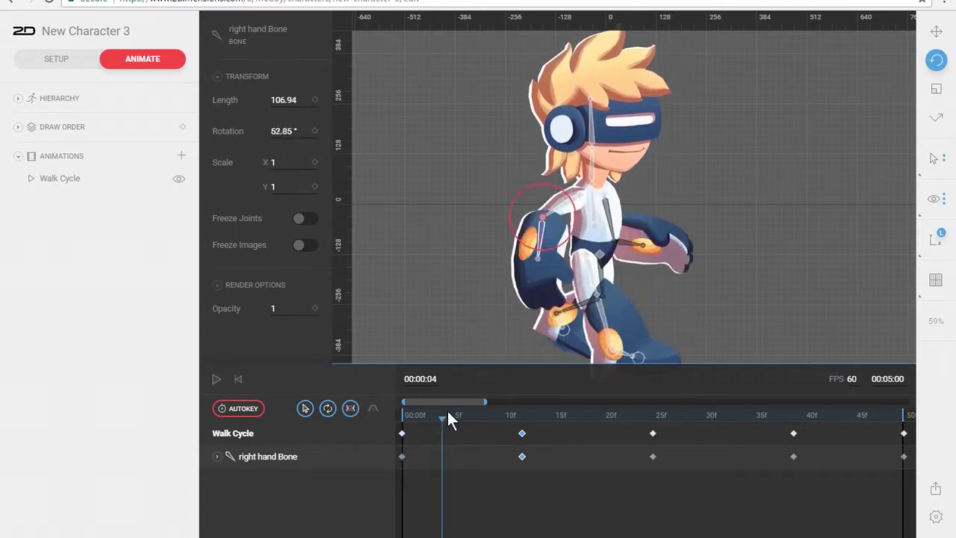
key(space)
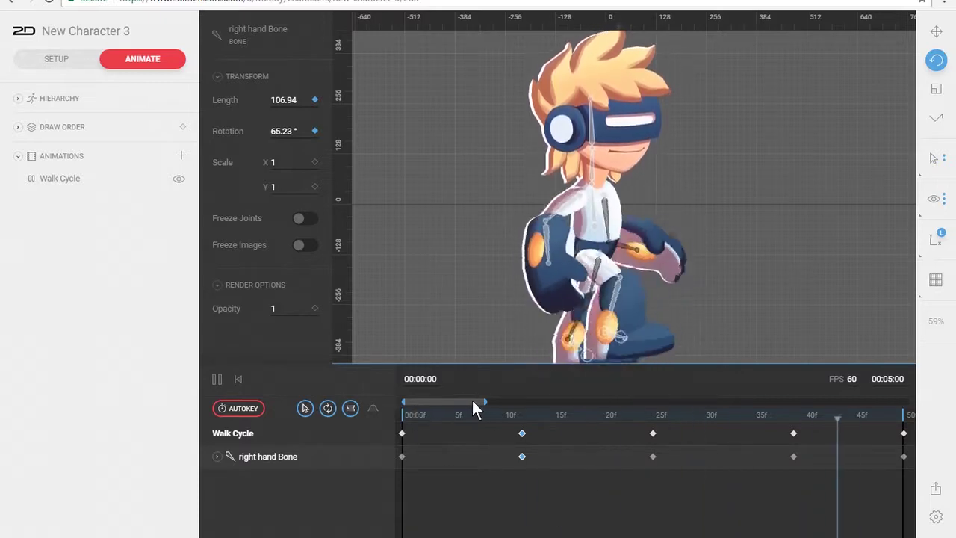
key(space)
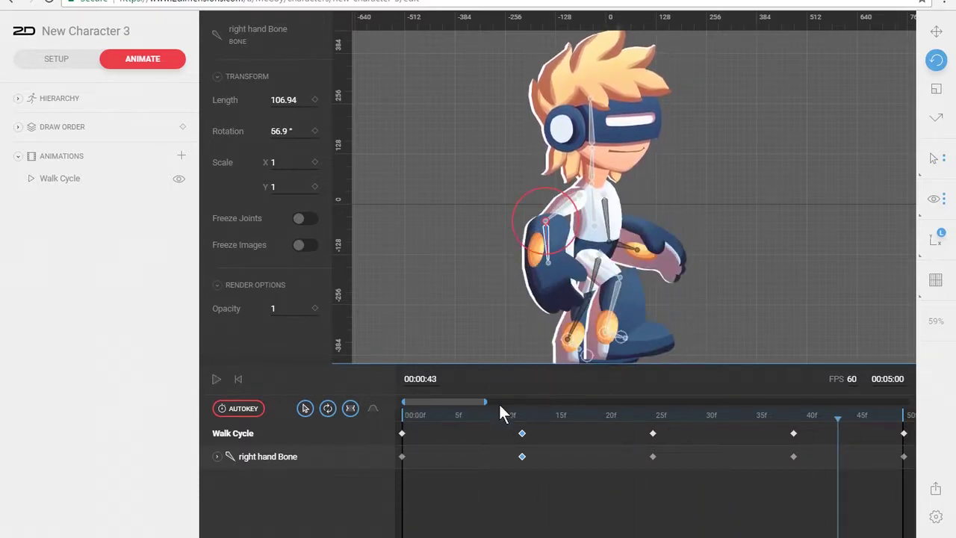
Add left hand bone keyframes with rotation 15.83° at 00:00:13 and 15.08° at 00:00:36
key(Home)
click(628, 237)
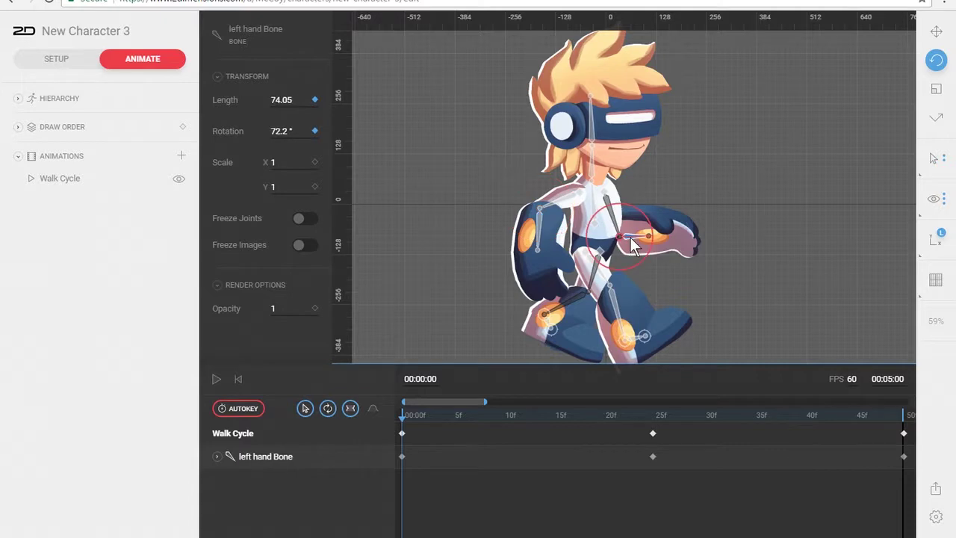
drag(435, 416, 533, 416)
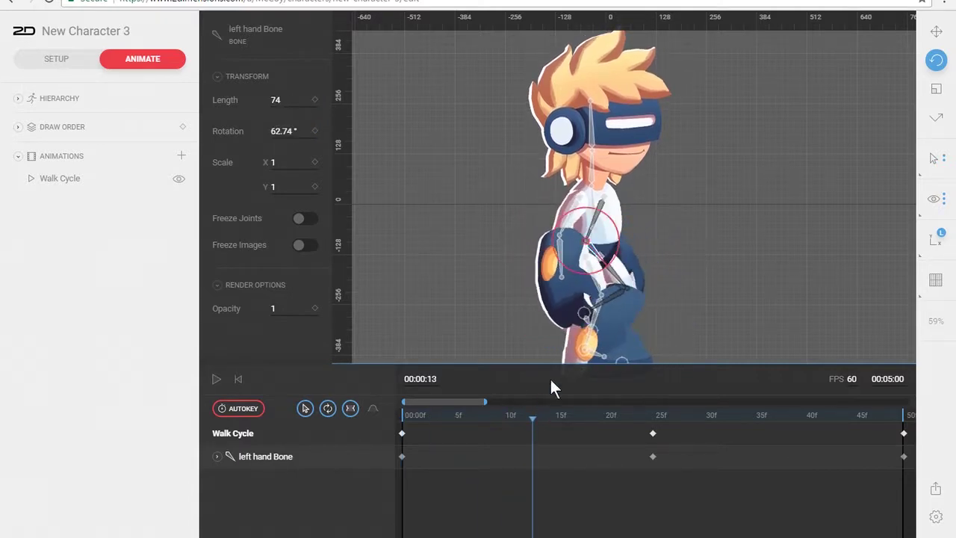
drag(595, 253, 589, 266)
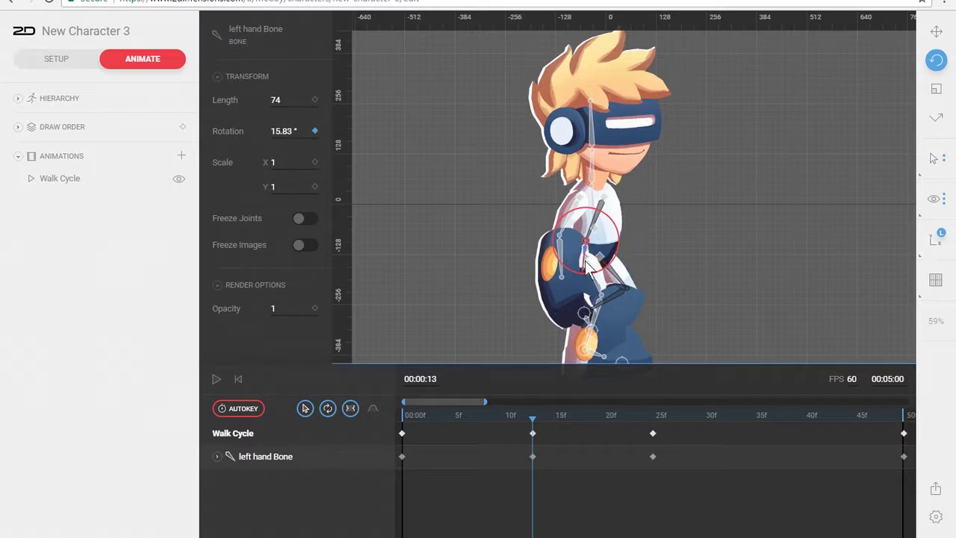
drag(532, 416, 765, 422)
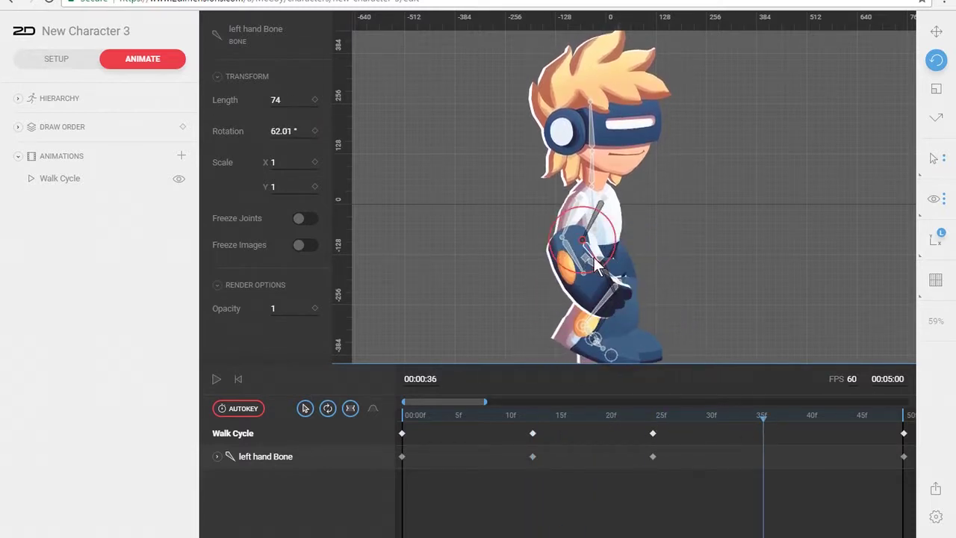
drag(593, 256, 573, 266)
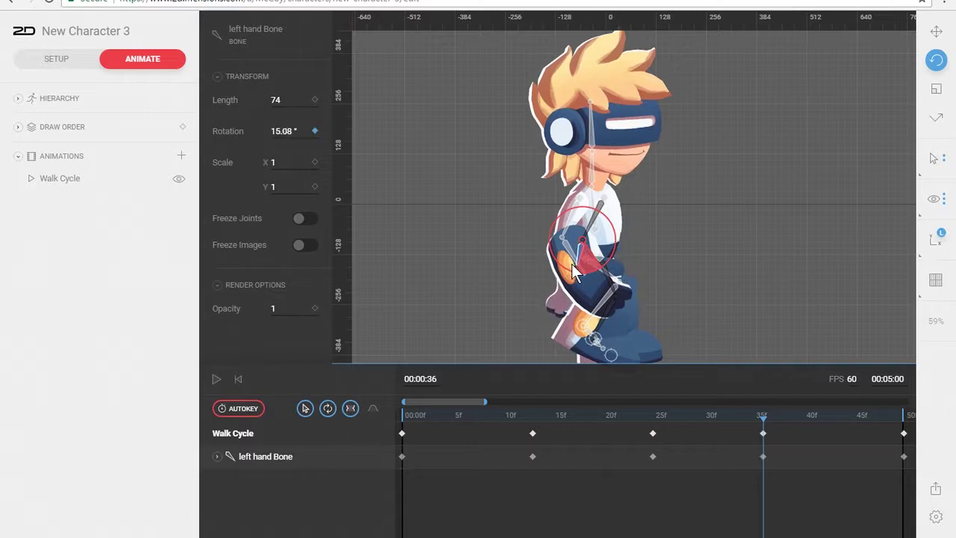
Play the walk cycle from the first frame to review the left hand's motion, then return to its keyframe at 00:00:36
drag(753, 431, 388, 448)
key(space)
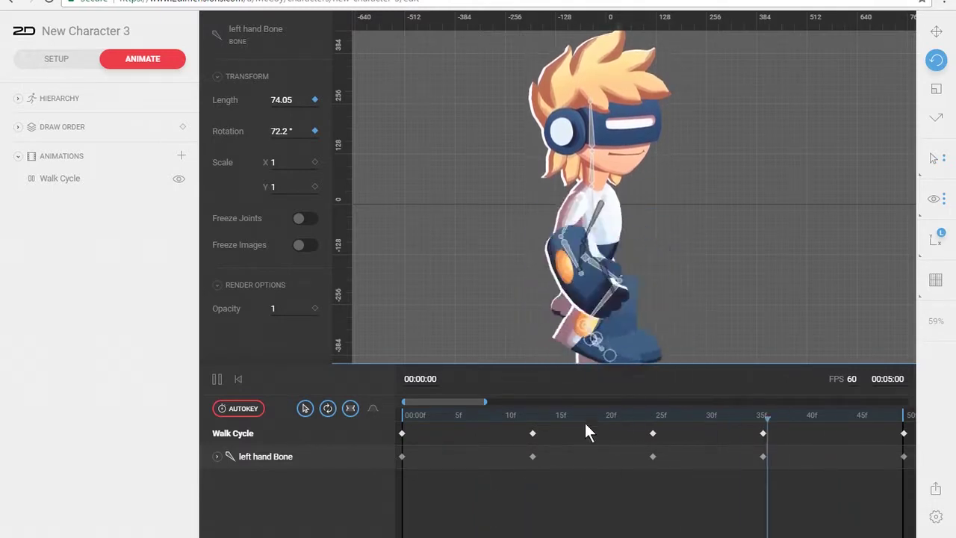
key(space)
drag(751, 415, 762, 438)
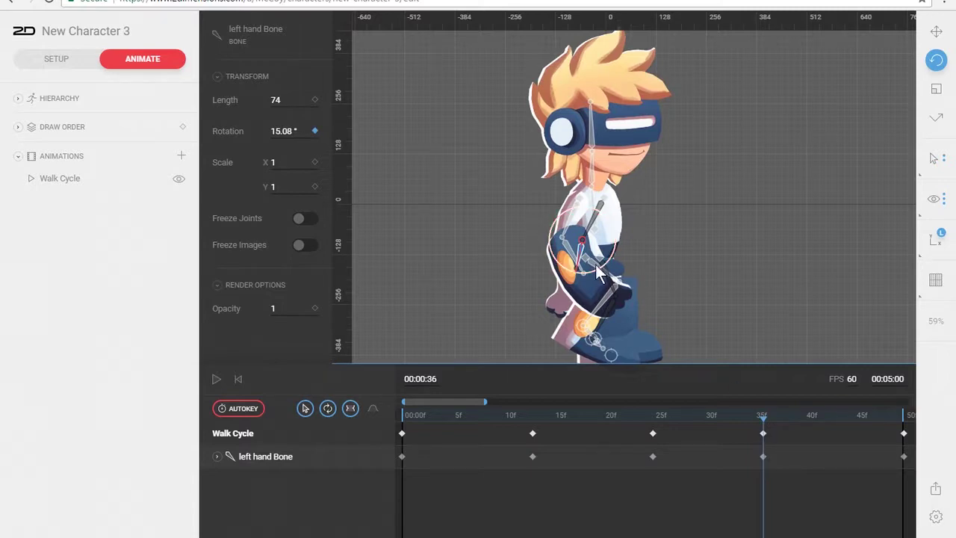
Move the left hand bone's keyframe at 00:00:36 one frame later and replay the walk cycle from the start
drag(583, 275, 589, 269)
drag(763, 434, 402, 415)
key(space)
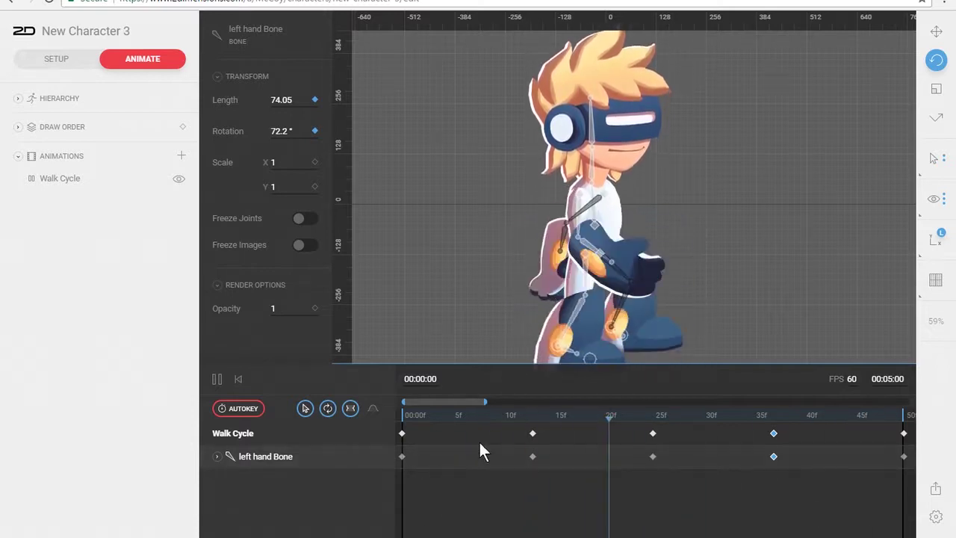
click(401, 418)
Add a right hand bone keyframe at 00:00:28 that repeats the 70.03° rotation from 00:00:25
drag(400, 421, 652, 421)
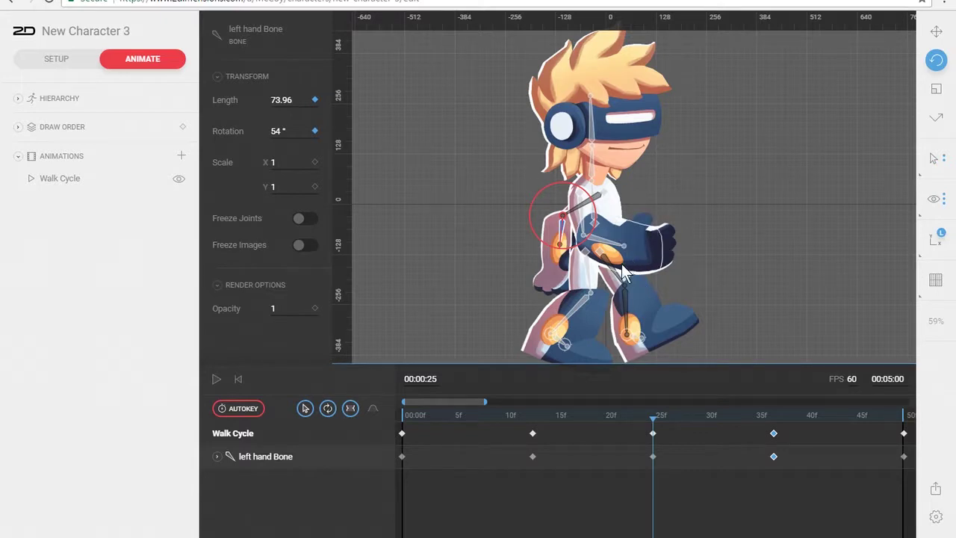
click(609, 242)
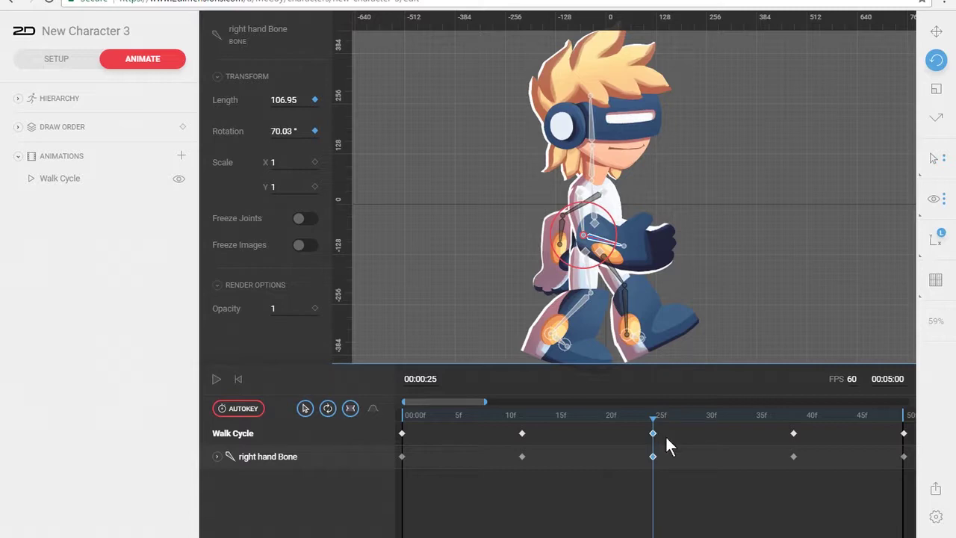
key(Right)
key(Right)
key(Right)
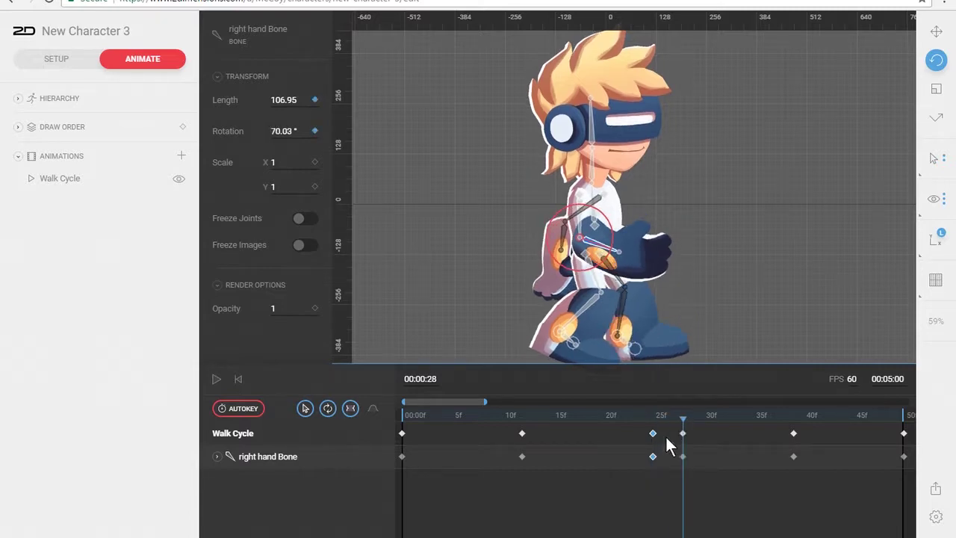
Play the walk cycle from the first frame to review the right hand's hold, ending at 00:00:28
drag(670, 420, 369, 437)
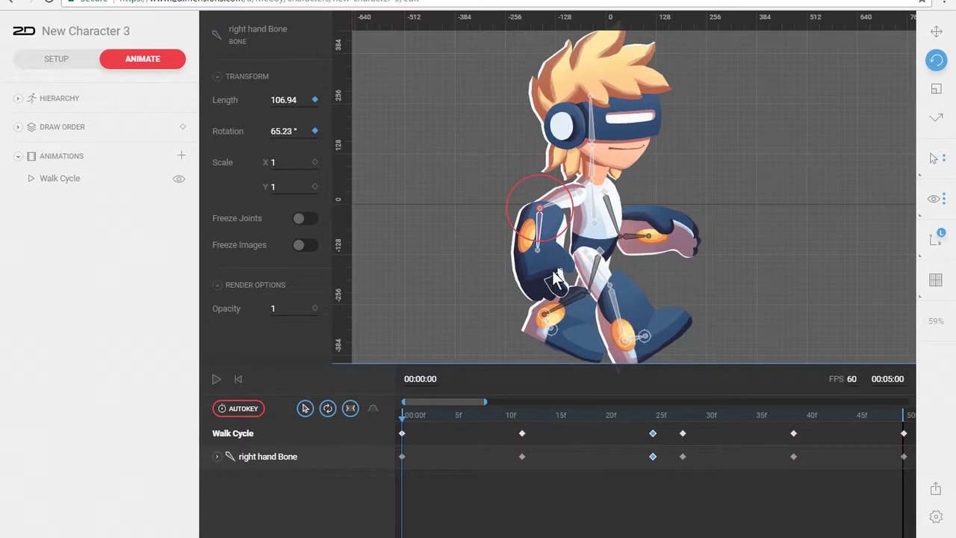
key(space)
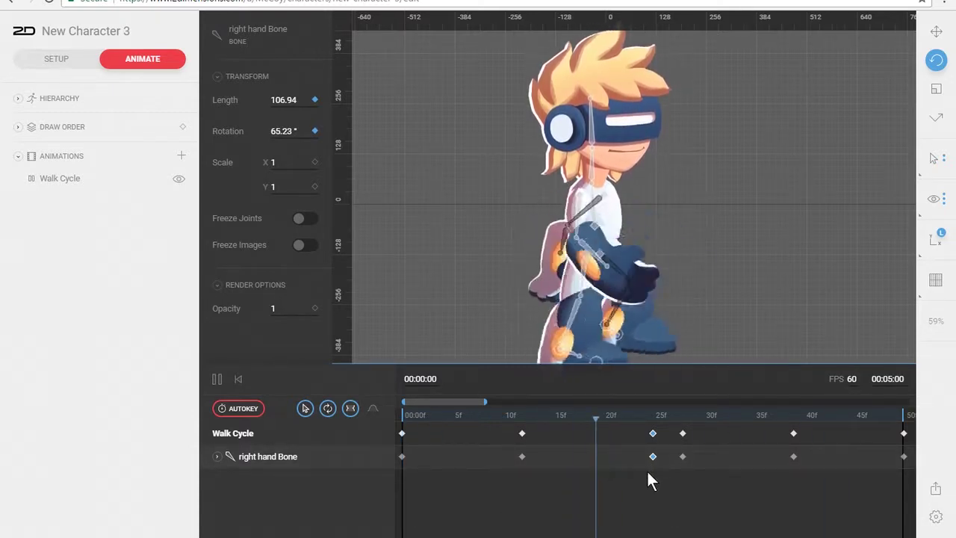
key(space)
drag(675, 415, 679, 414)
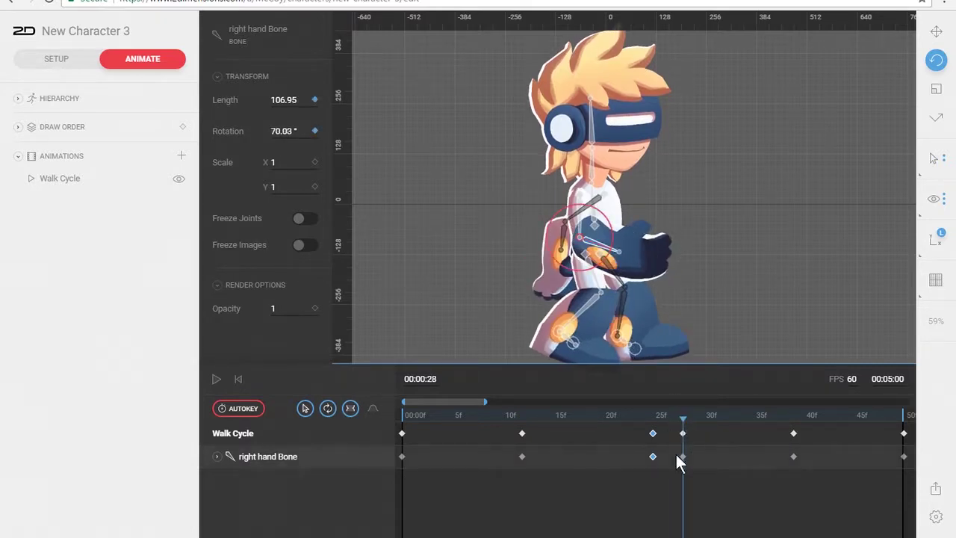
Try a right hand bone rotation of 84.71° at 00:00:28 and play the walk cycle with it
mouse_move(683, 421)
mouse_down()
mouse_move(796, 415)
mouse_move(685, 432)
mouse_up()
drag(611, 252, 618, 244)
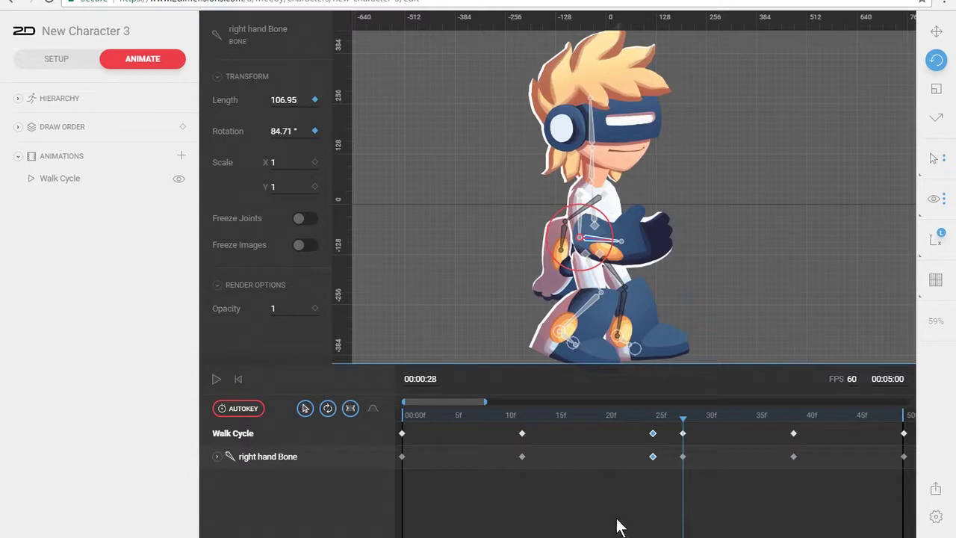
key(space)
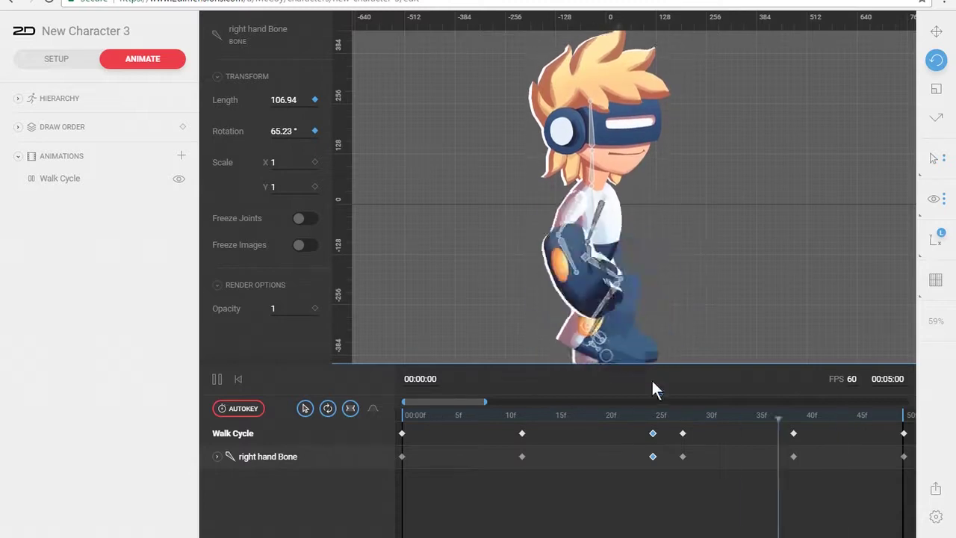
click(652, 415)
Set the right hand bone's rotation at 00:00:28 to 59.3° and play the walk cycle from the start
click(687, 435)
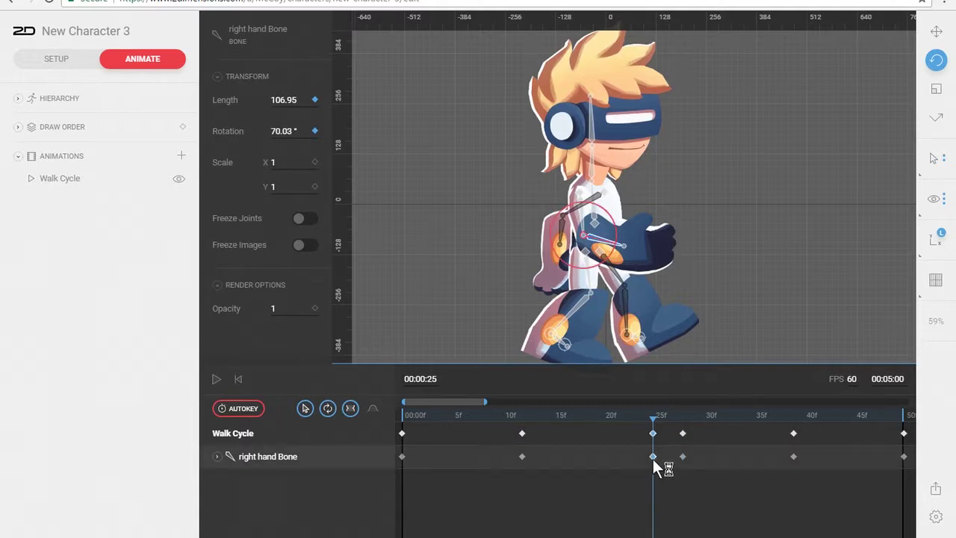
click(683, 416)
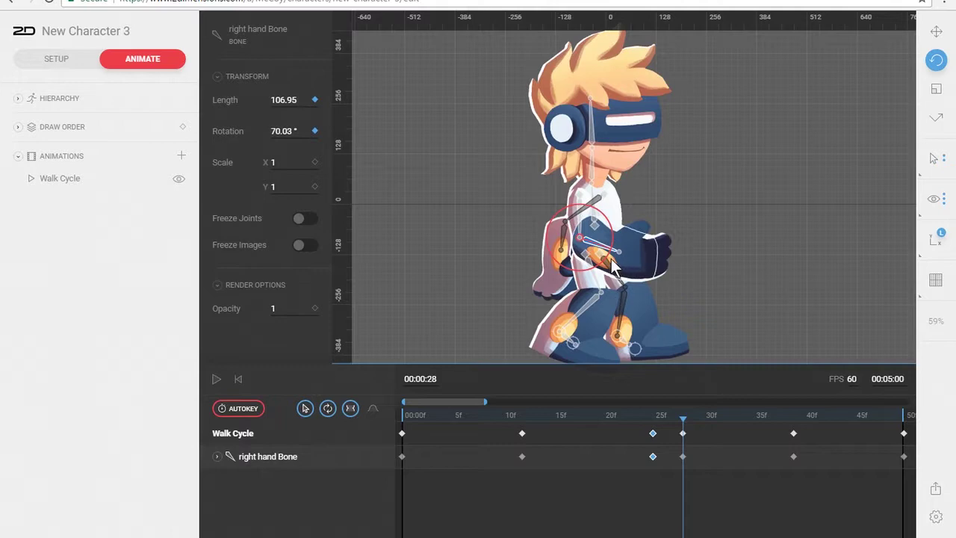
drag(652, 410, 685, 418)
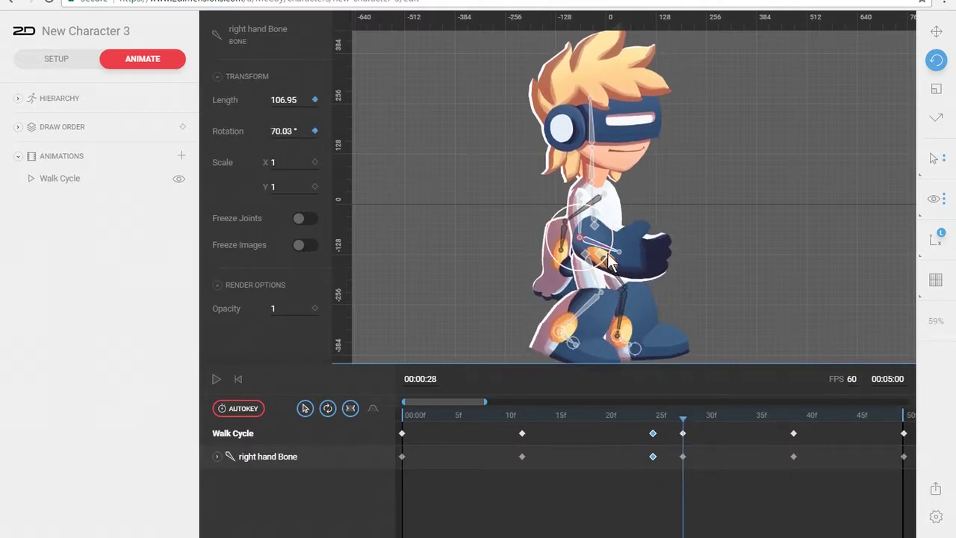
drag(609, 261, 605, 257)
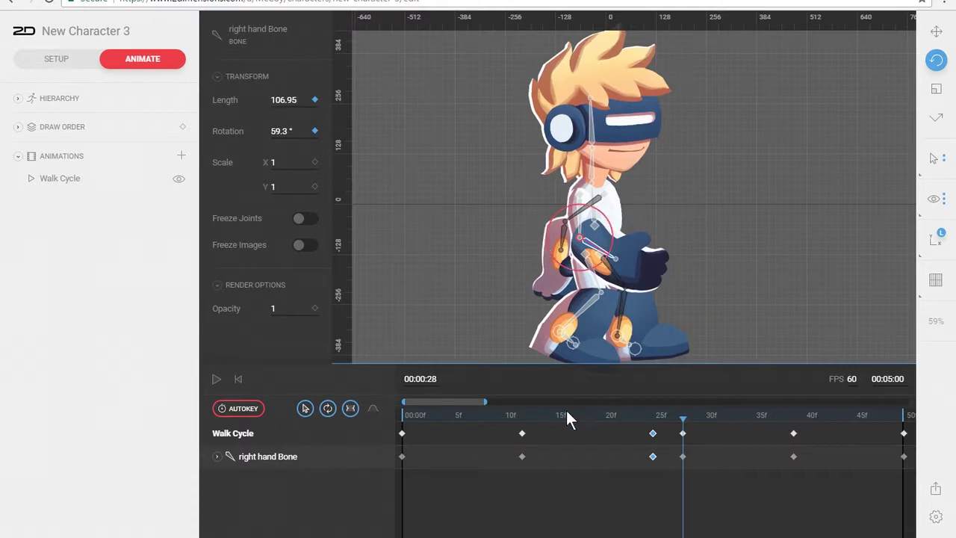
click(403, 415)
key(space)
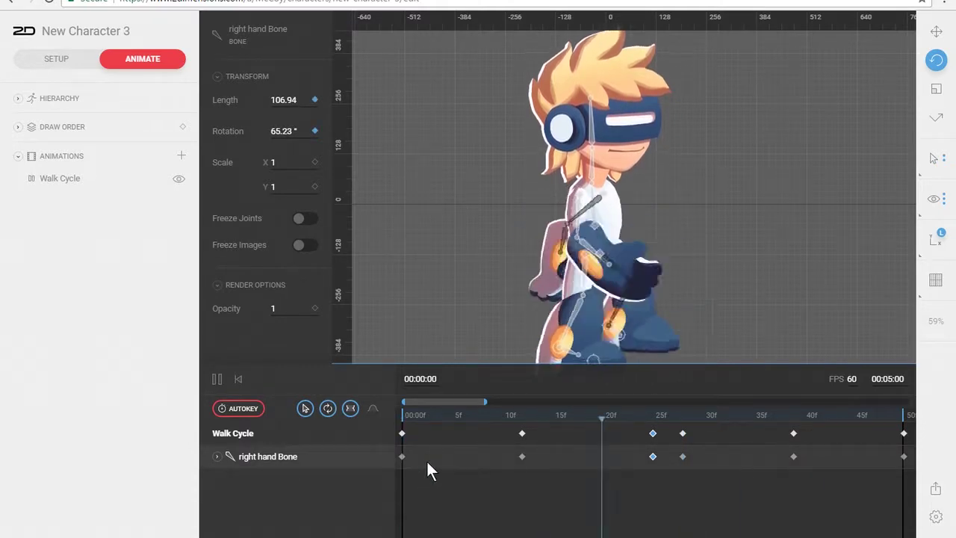
drag(623, 413, 681, 411)
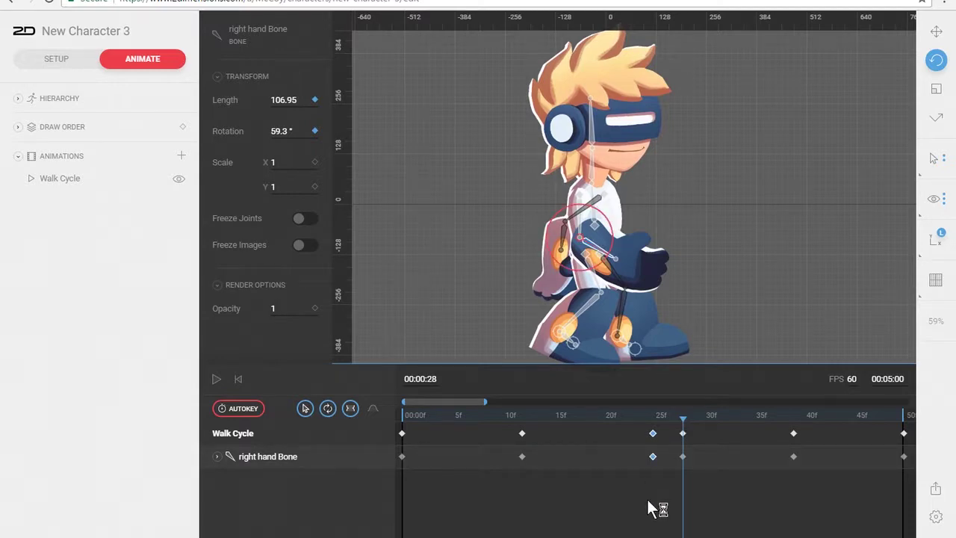
Move the right hand bone's keyframe at 00:00:28 two frames later, then play and scrub through the walk cycle
drag(684, 456, 701, 457)
key(space)
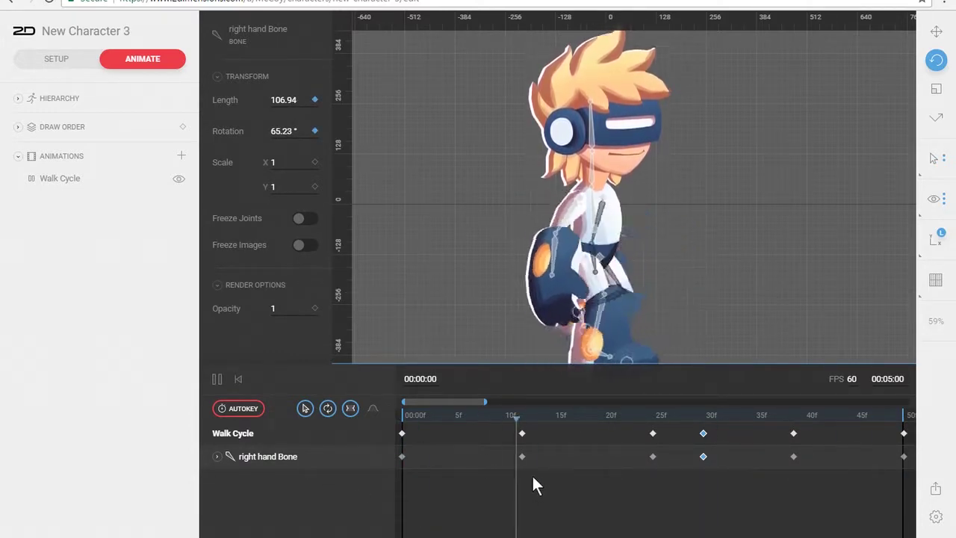
key(space)
drag(661, 415, 895, 416)
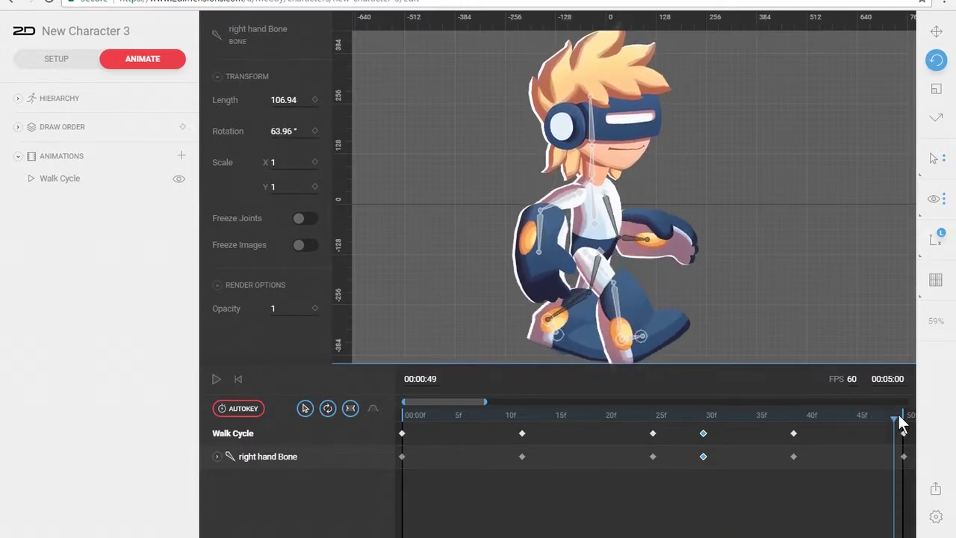
drag(430, 415, 396, 422)
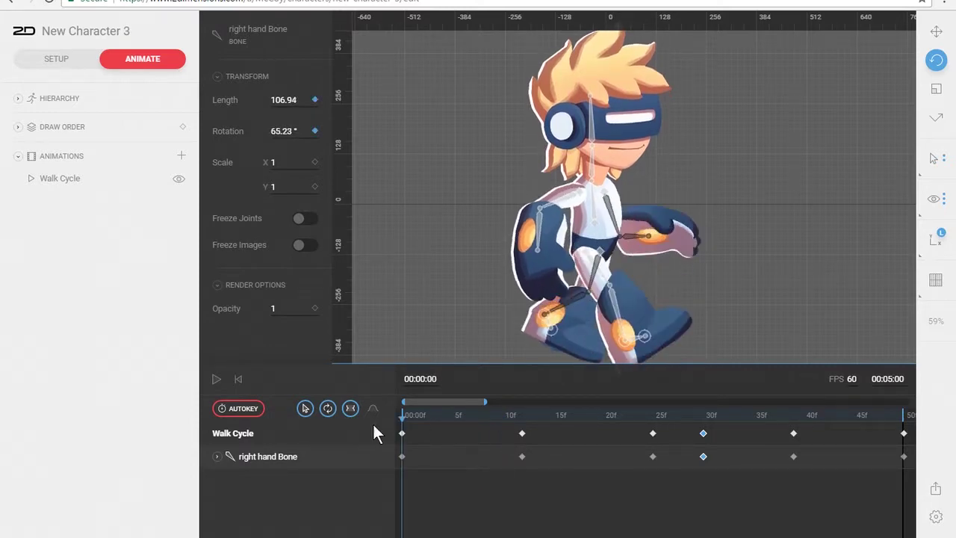
key(space)
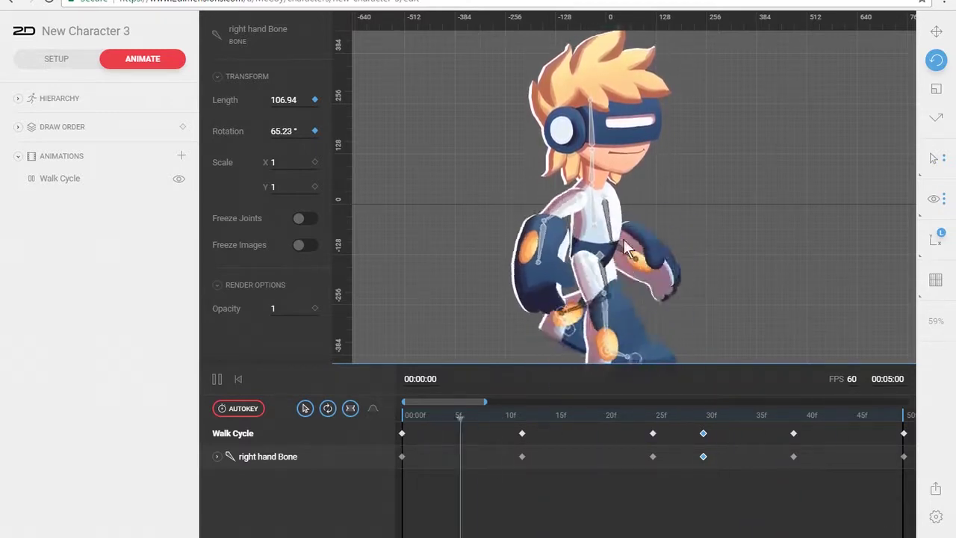
Examine the left arm's swing around 00:00:32 by scrubbing and playing the walk cycle
drag(467, 416, 725, 415)
drag(566, 266, 557, 263)
drag(599, 410, 377, 417)
key(space)
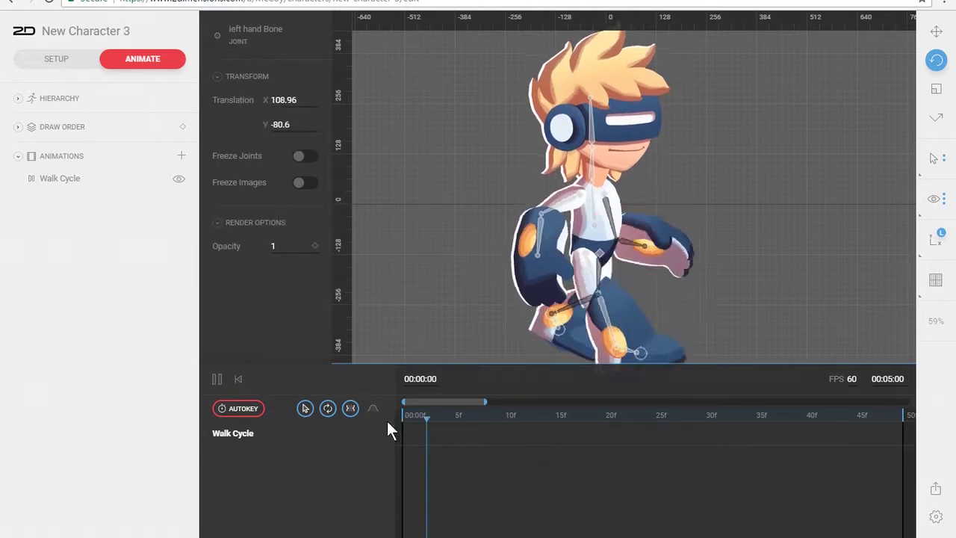
key(space)
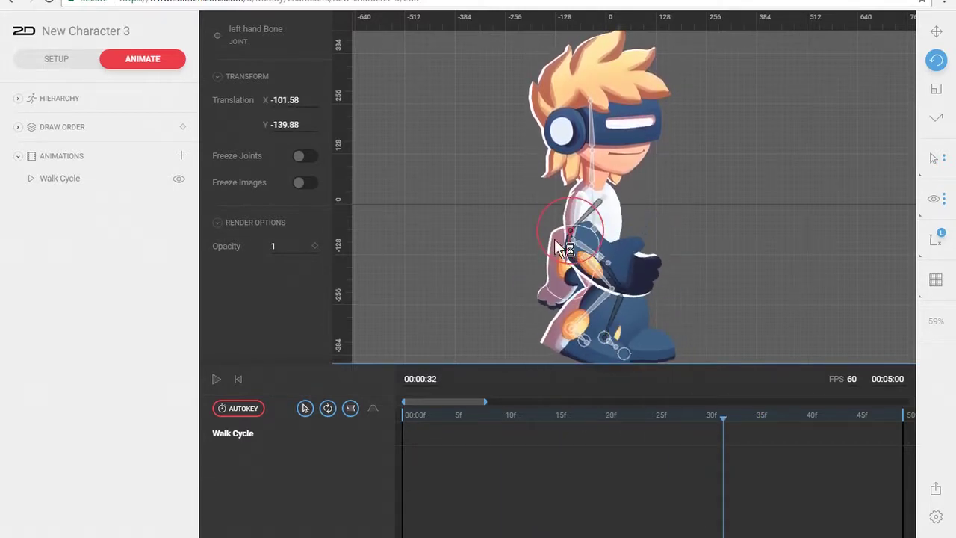
Add a left hand bone keyframe at 00:00:32 with rotation 20.24° and play the walk cycle
scroll(564, 251, up, 2)
click(568, 248)
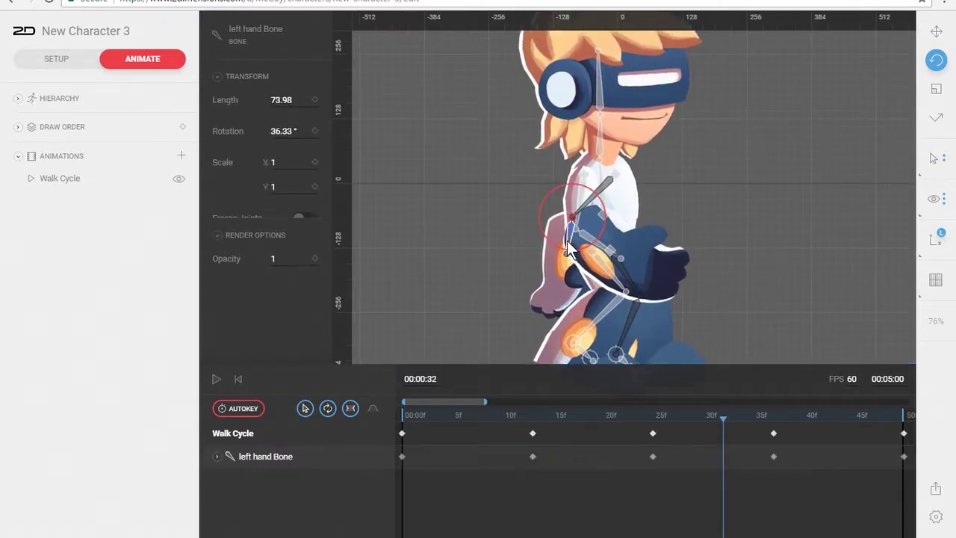
drag(720, 414, 721, 437)
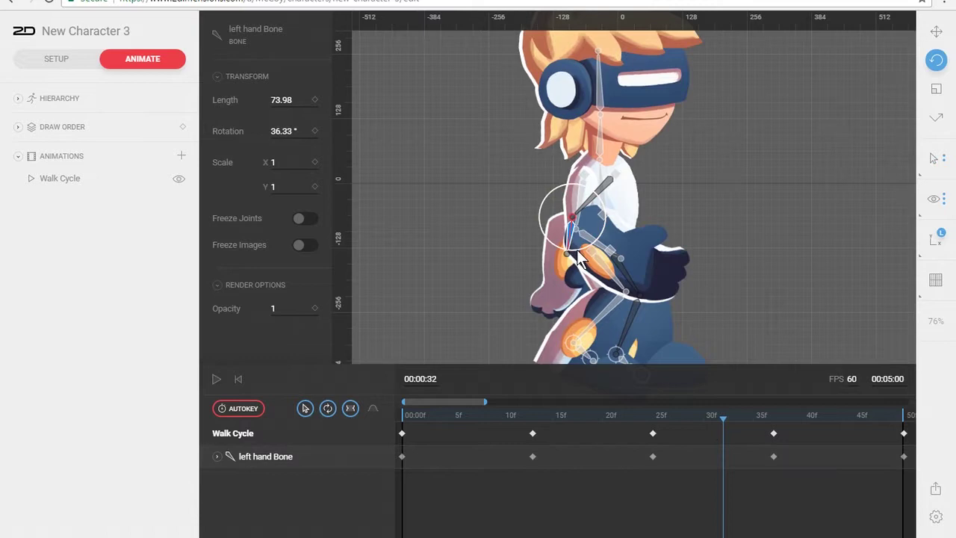
drag(570, 242, 577, 329)
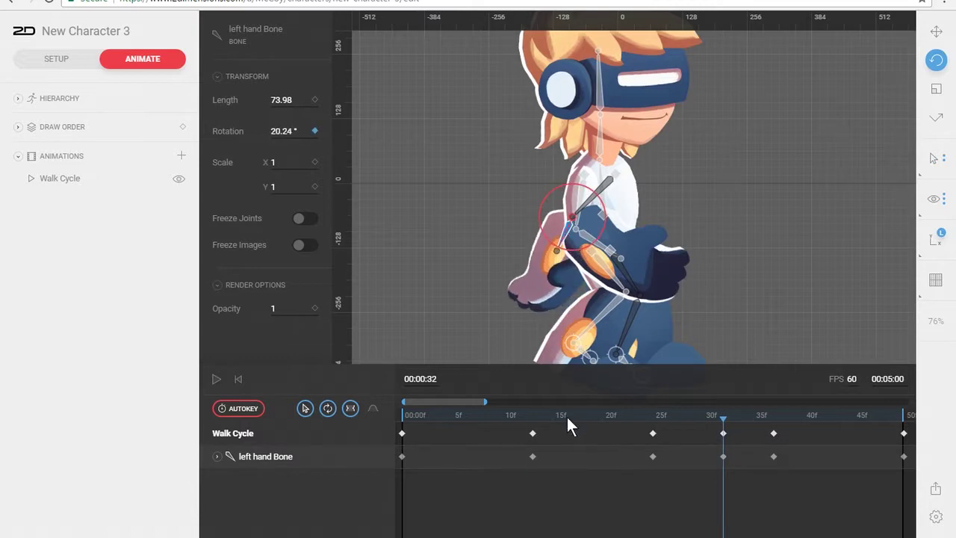
key(space)
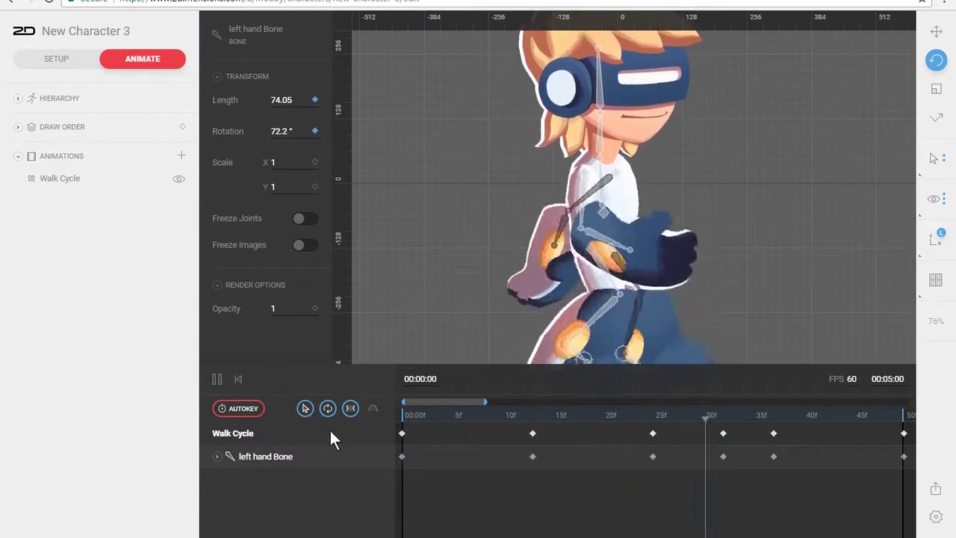
Add a right hand bone keyframe at 00:00:06 with rotation 32.81°
click(465, 415)
click(534, 229)
mouse_move(464, 414)
mouse_down()
mouse_move(355, 424)
mouse_move(523, 421)
mouse_move(465, 428)
mouse_up()
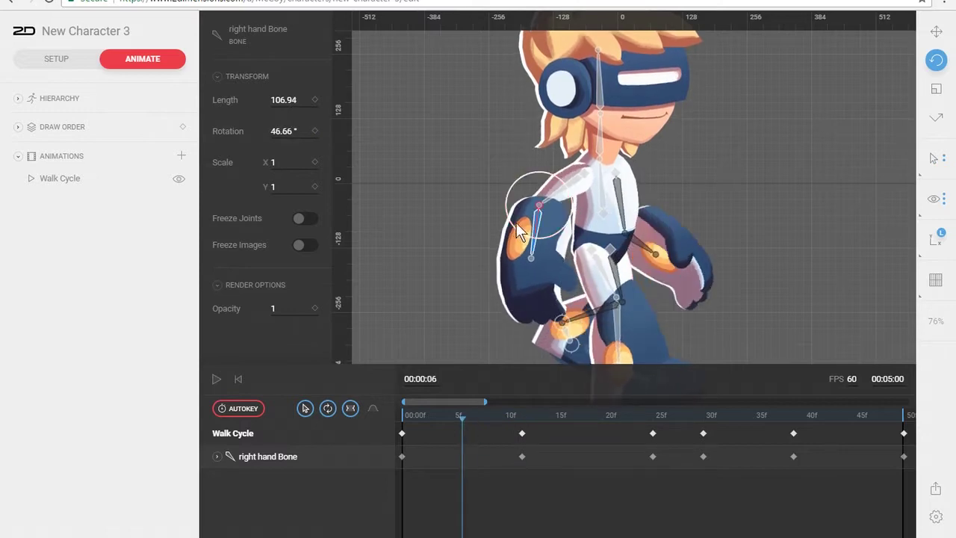
drag(533, 234, 525, 236)
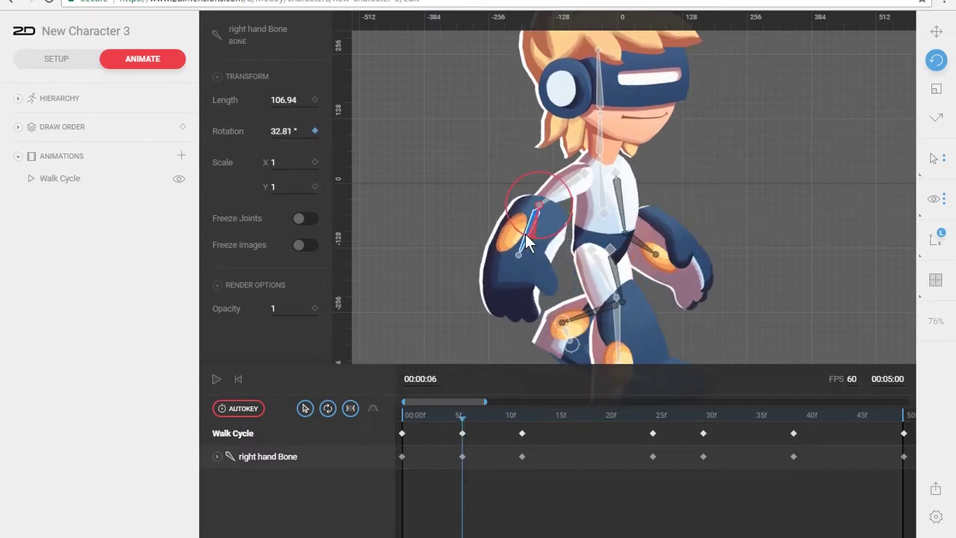
Play the walk cycle with the whole character in view to review both arms' swing
key(space)
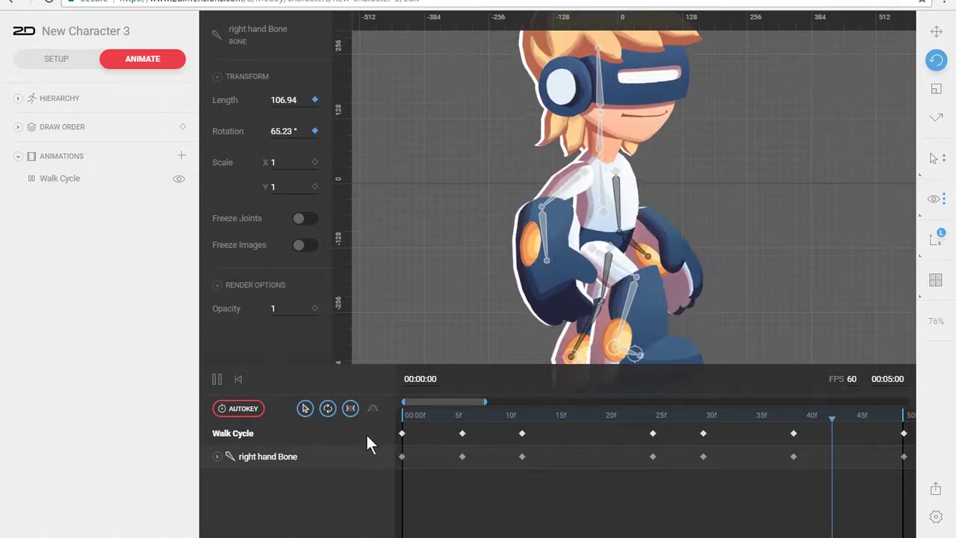
scroll(424, 279, down, 3)
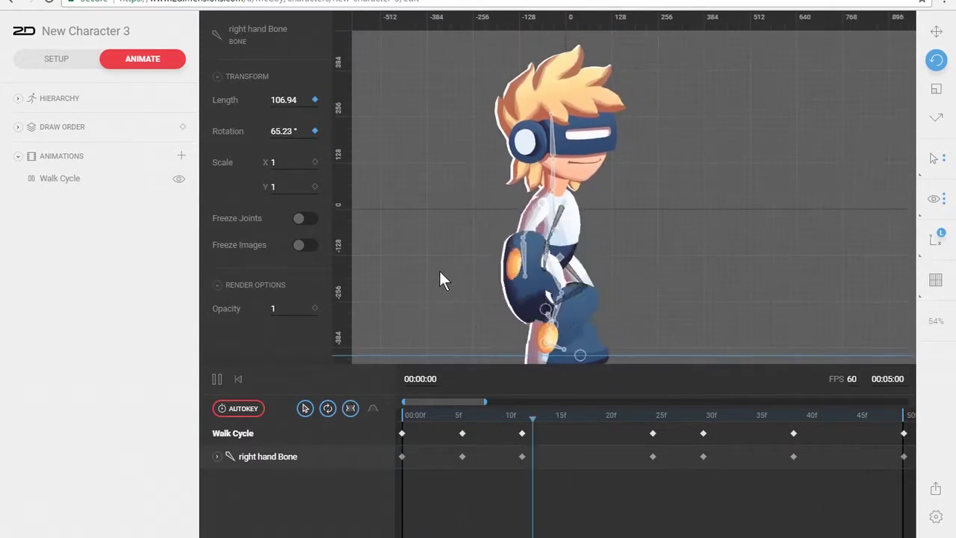
drag(459, 256, 496, 276)
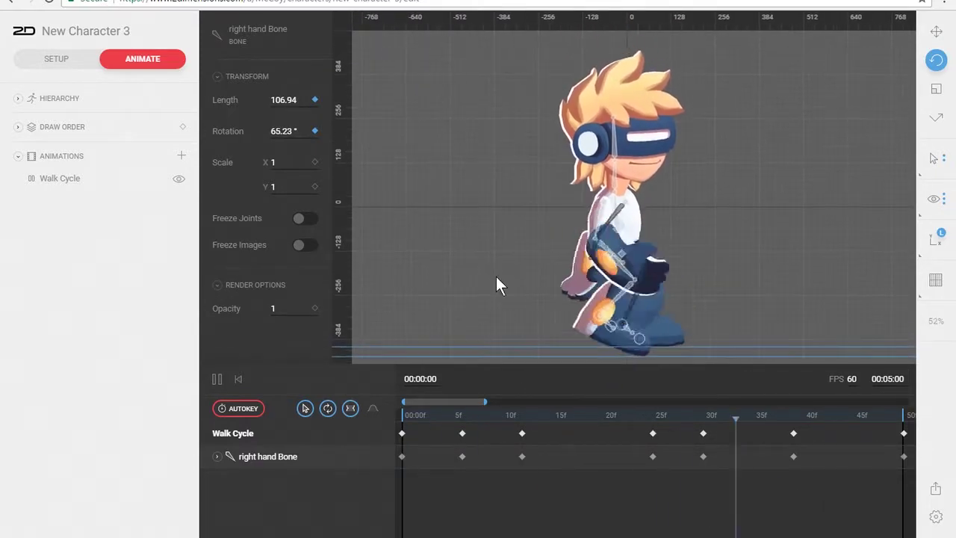